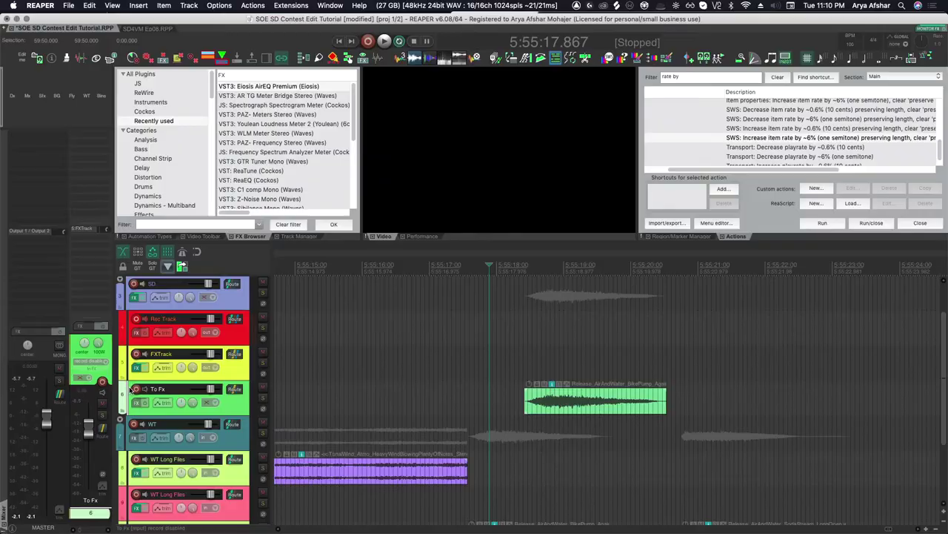
{"action": "double_click", "coordinate": [163, 319]}
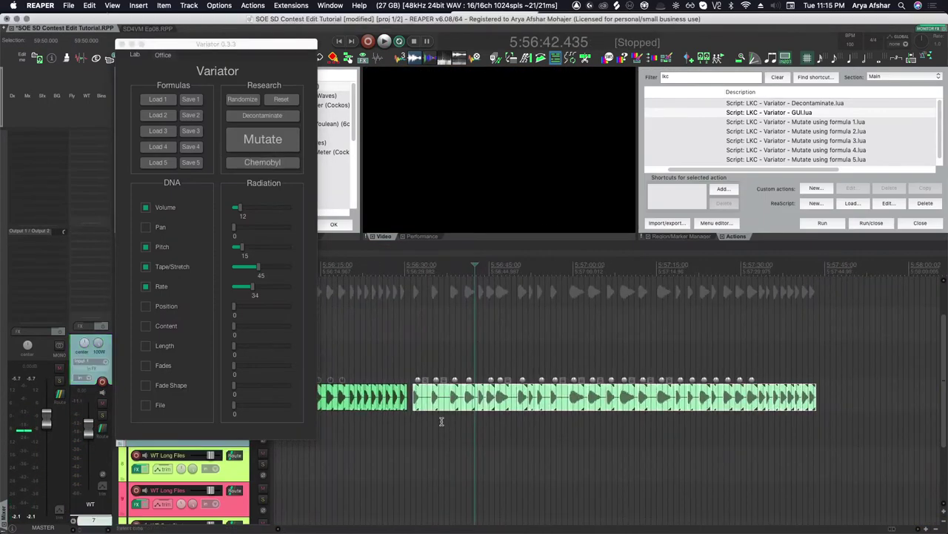
{"action": "scroll", "coordinate": [487, 425], "scroll_direction": "left", "scroll_amount": 5}
{"action": "scroll", "coordinate": [487, 425], "scroll_direction": "down", "scroll_amount": 4}
{"action": "scroll", "coordinate": [547, 419], "scroll_direction": "up", "scroll_amount": 8}
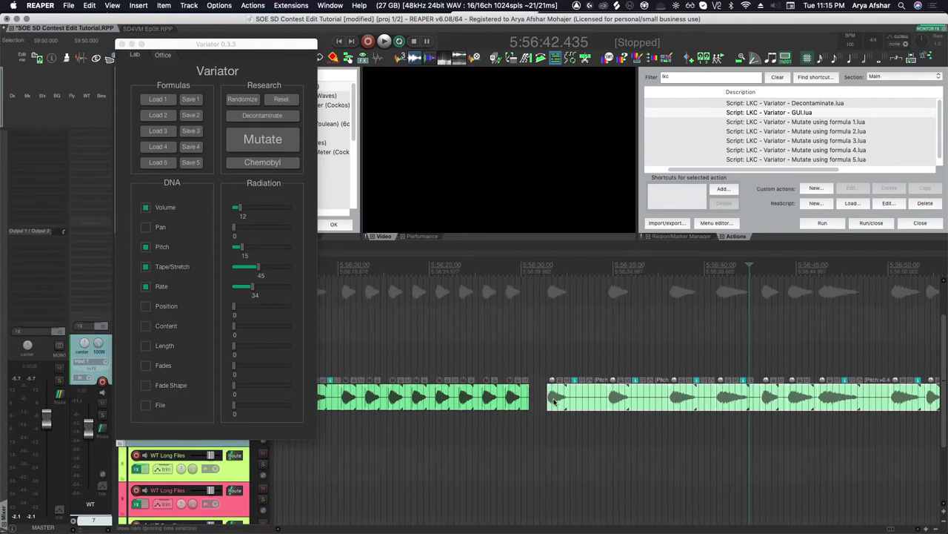
{"action": "left_click_drag", "start_coordinate": [555, 402], "coordinate": [537, 404]}
{"action": "scroll", "coordinate": [529, 419], "scroll_direction": "down", "scroll_amount": 5}
{"action": "scroll", "coordinate": [527, 415], "scroll_direction": "up", "scroll_amount": 5}
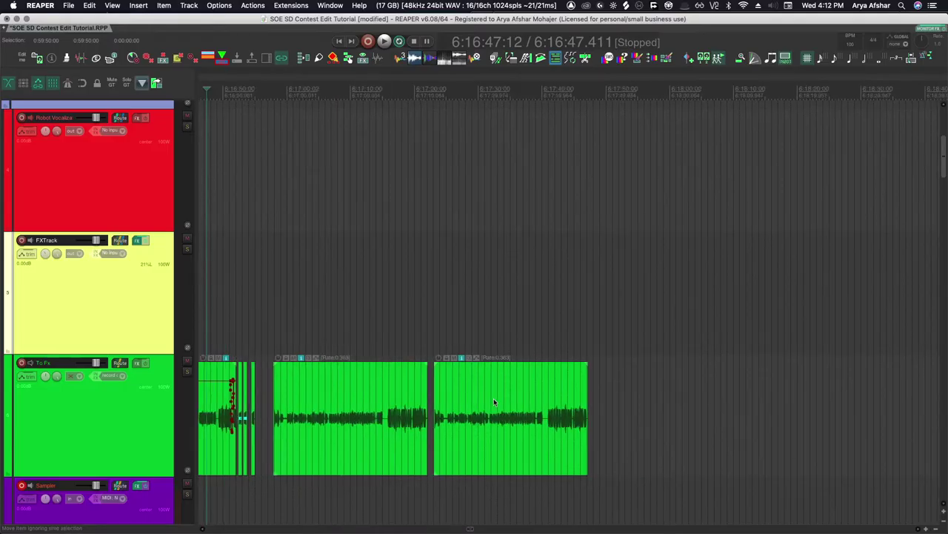
Time-compress the last clip on the To Fx track from its end to a rate of about 0.379
{"action": "left_click", "coordinate": [330, 335]}
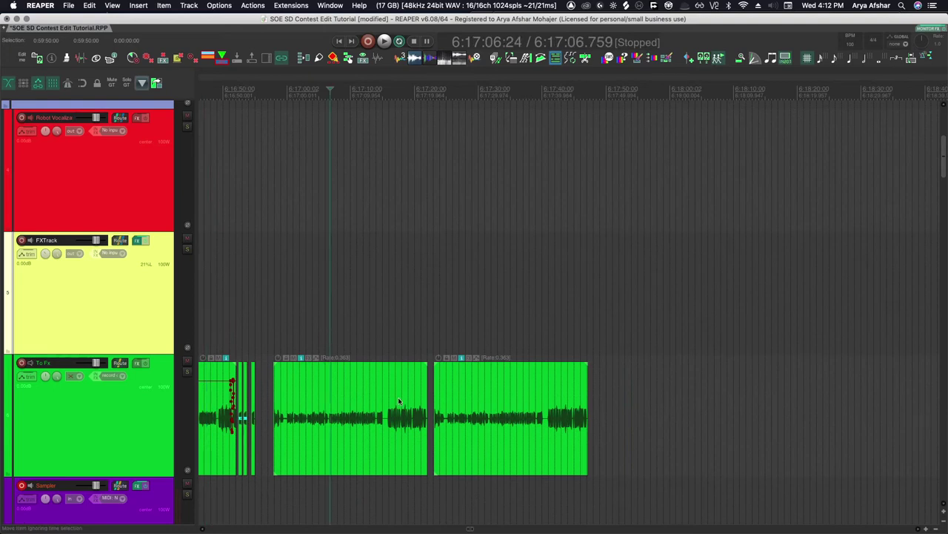
{"action": "left_click", "coordinate": [485, 415]}
{"action": "scroll", "coordinate": [480, 411], "scroll_direction": "up", "scroll_amount": 2}
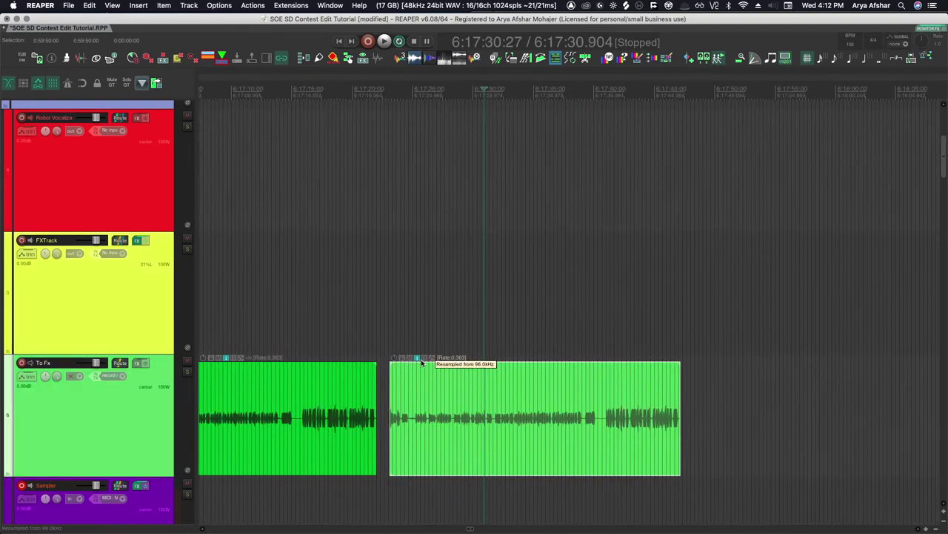
{"action": "left_click_drag", "start_coordinate": [680, 450], "coordinate": [668, 451]}
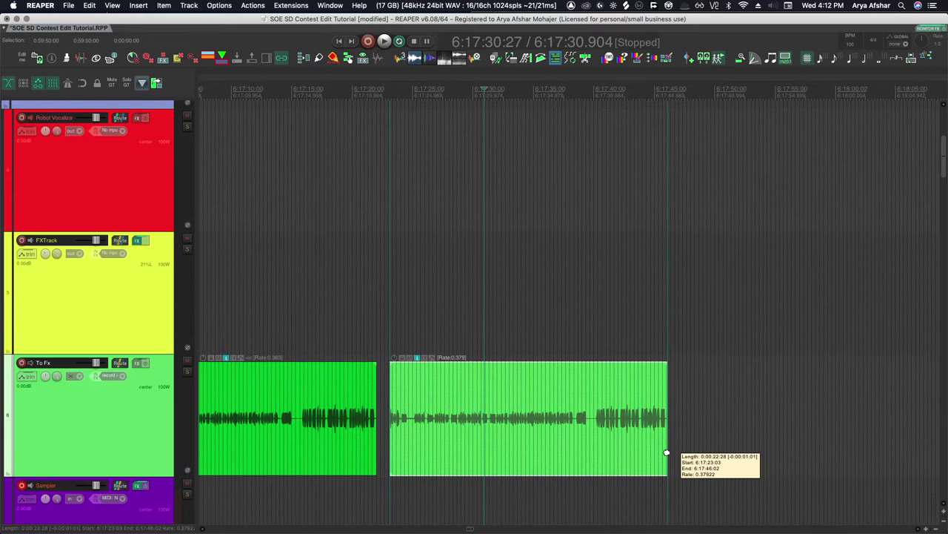
{"action": "left_click", "coordinate": [467, 445]}
Examine the clips on the Robot Vocaliza, FXTrack and To Fx tracks along the timeline
{"action": "scroll", "coordinate": [467, 444], "scroll_direction": "up", "scroll_amount": 4}
{"action": "scroll", "coordinate": [467, 444], "scroll_direction": "down", "scroll_amount": 5}
{"action": "scroll", "coordinate": [467, 443], "scroll_direction": "down", "scroll_amount": 5}
{"action": "scroll", "coordinate": [467, 443], "scroll_direction": "left", "scroll_amount": 3}
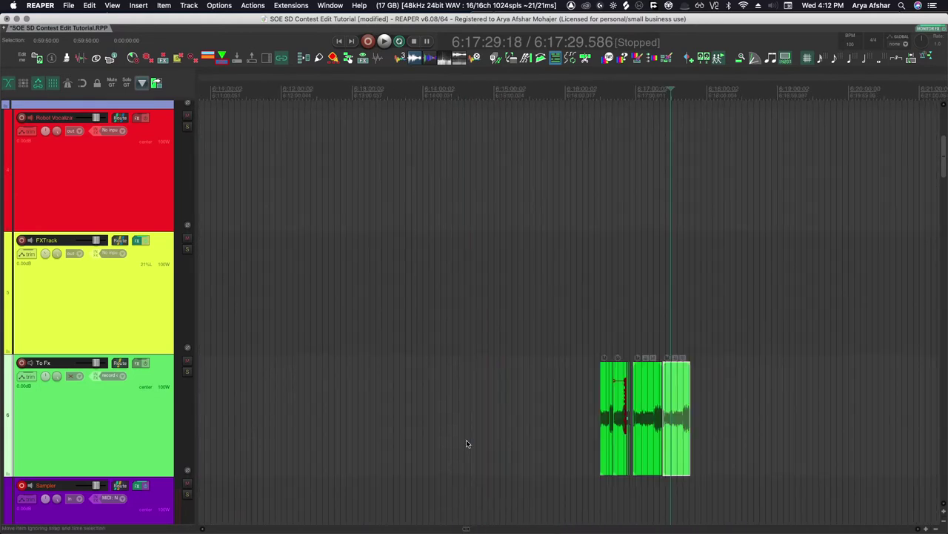
{"action": "scroll", "coordinate": [654, 435], "scroll_direction": "up", "scroll_amount": 3}
{"action": "scroll", "coordinate": [572, 435], "scroll_direction": "up", "scroll_amount": 8}
{"action": "scroll", "coordinate": [571, 437], "scroll_direction": "right", "scroll_amount": 6}
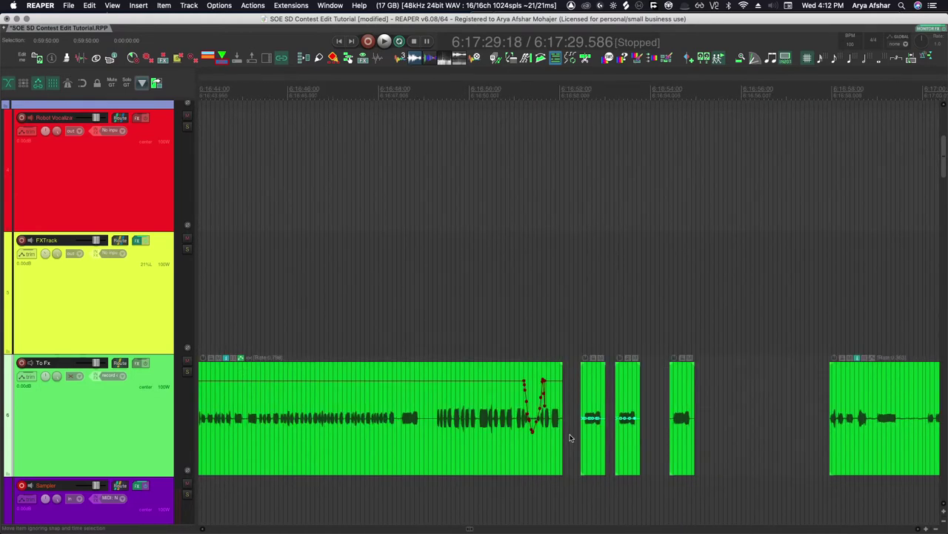
{"action": "scroll", "coordinate": [570, 437], "scroll_direction": "down", "scroll_amount": 6}
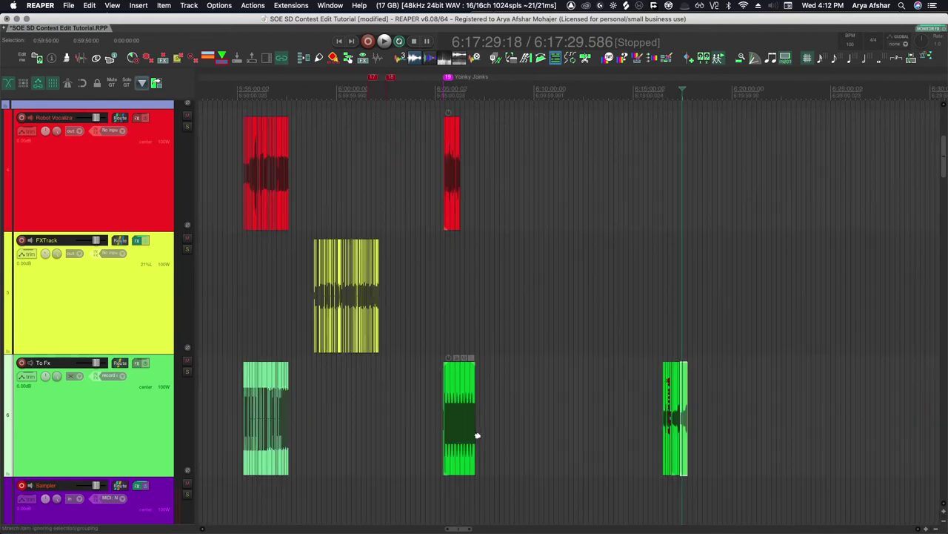
{"action": "scroll", "coordinate": [477, 435], "scroll_direction": "up", "scroll_amount": 5}
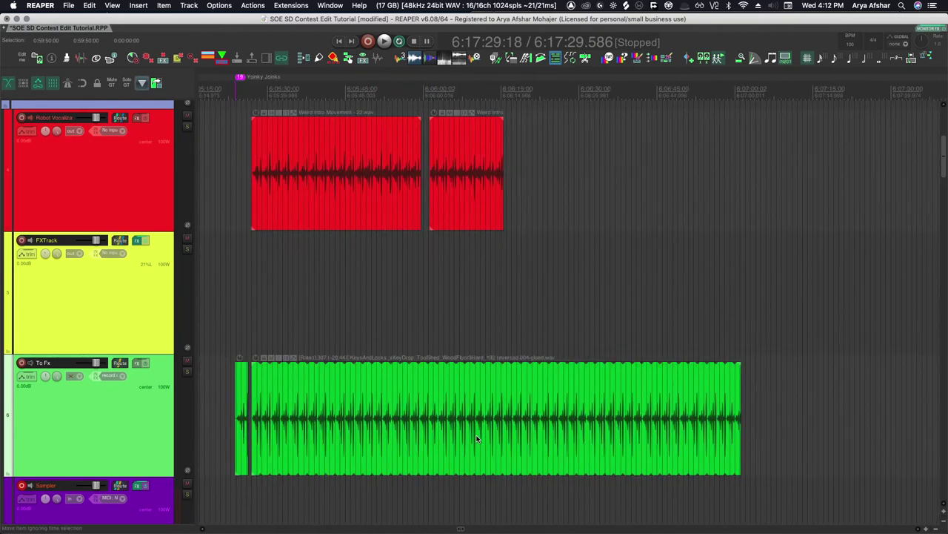
{"action": "scroll", "coordinate": [478, 437], "scroll_direction": "down", "scroll_amount": 6}
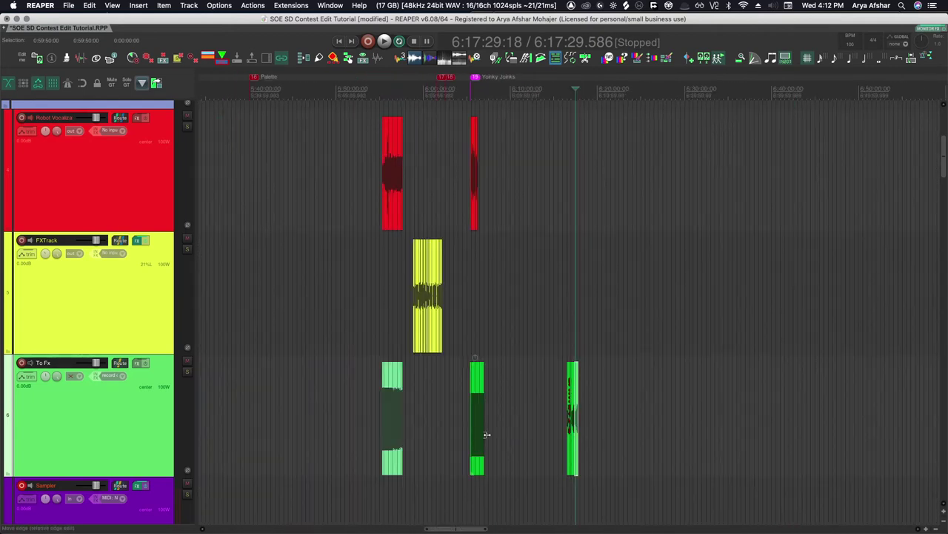
{"action": "scroll", "coordinate": [487, 435], "scroll_direction": "right", "scroll_amount": 3}
{"action": "scroll", "coordinate": [480, 425], "scroll_direction": "up", "scroll_amount": 5}
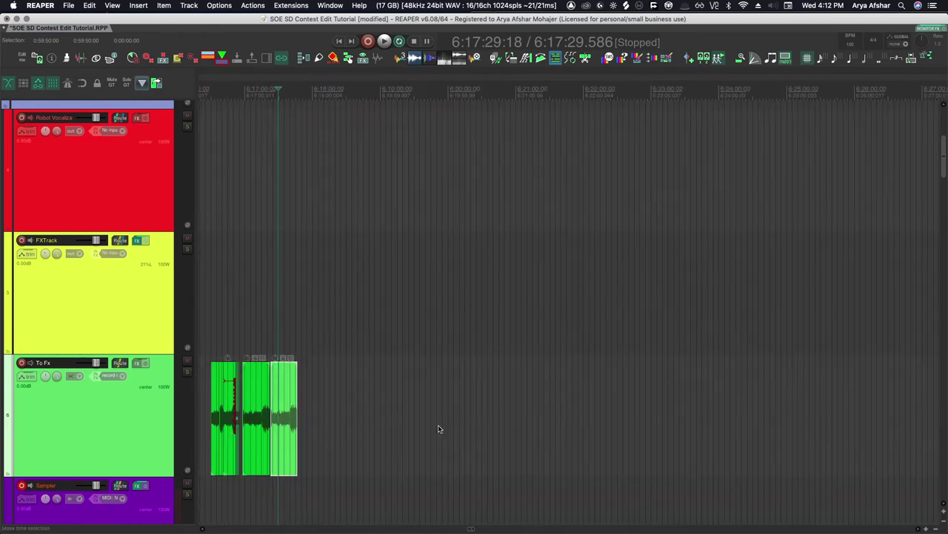
{"action": "scroll", "coordinate": [438, 428], "scroll_direction": "left", "scroll_amount": 3}
{"action": "scroll", "coordinate": [439, 429], "scroll_direction": "down", "scroll_amount": 6}
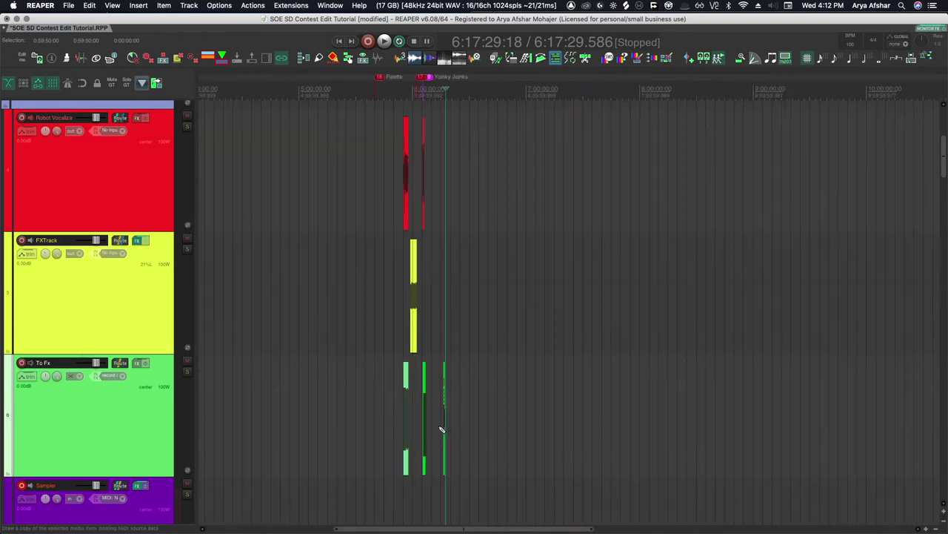
{"action": "scroll", "coordinate": [442, 429], "scroll_direction": "down", "scroll_amount": 3}
{"action": "scroll", "coordinate": [442, 430], "scroll_direction": "up", "scroll_amount": 8}
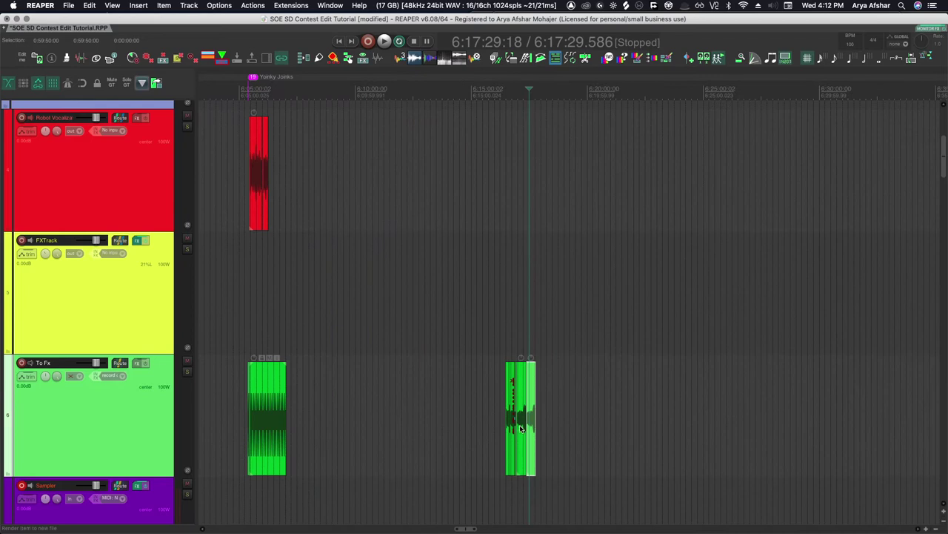
Set the time selection to the last To Fx clip and loop it with the FXTrack effects chain open
{"action": "key", "text": "space"}
{"action": "scroll", "coordinate": [626, 435], "scroll_direction": "up", "scroll_amount": 6}
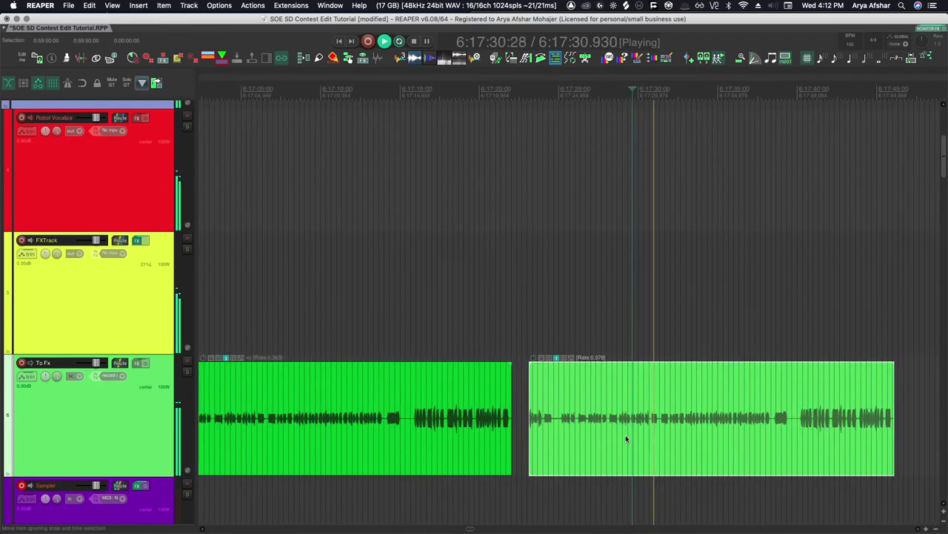
{"action": "right_click", "coordinate": [141, 248]}
{"action": "left_click", "coordinate": [160, 269]}
{"action": "key", "text": "space"}
{"action": "left_click", "coordinate": [524, 461]}
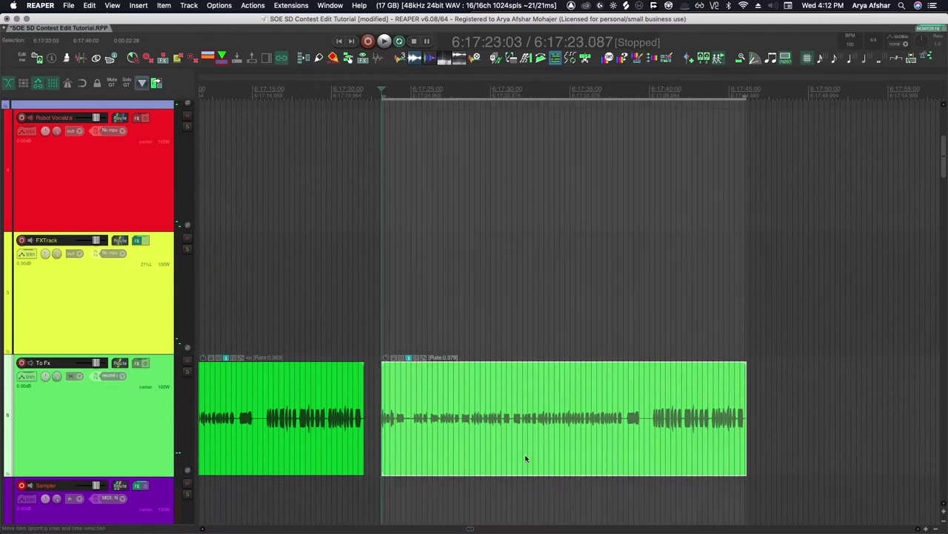
{"action": "scroll", "coordinate": [525, 459], "scroll_direction": "down", "scroll_amount": 6}
{"action": "key", "text": "space"}
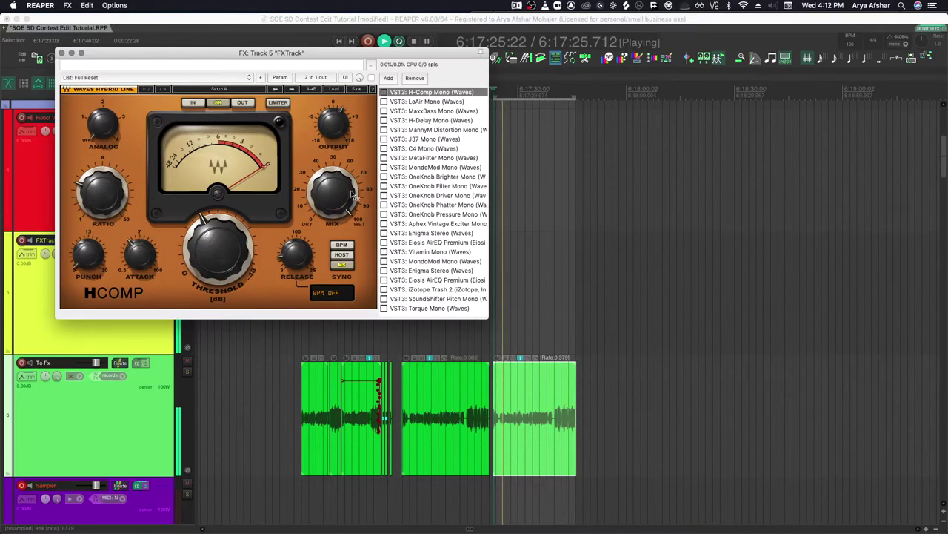
Enable H-Comp in the FXTrack chain and adjust its threshold and output
{"action": "left_click_drag", "start_coordinate": [201, 248], "coordinate": [313, 157]}
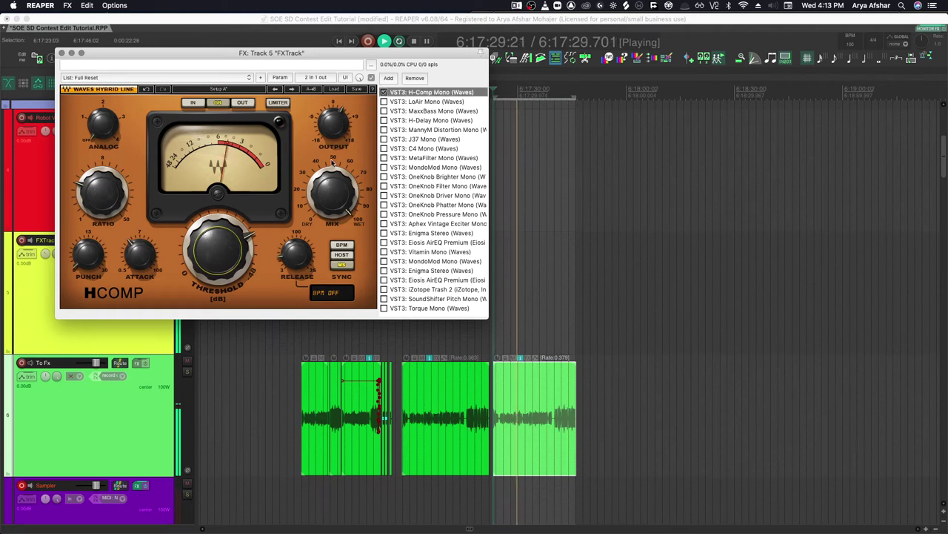
{"action": "left_click", "coordinate": [384, 92]}
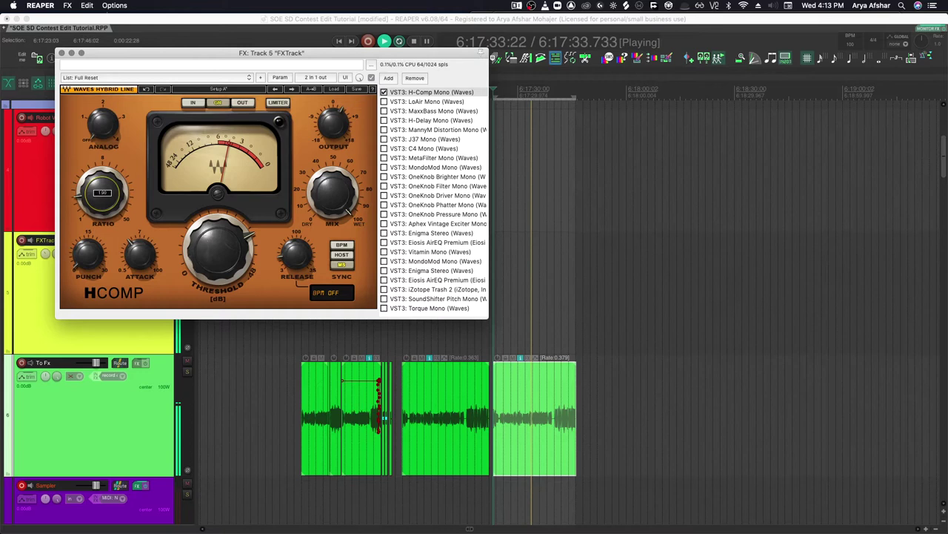
{"action": "left_click_drag", "start_coordinate": [334, 124], "coordinate": [333, 123]}
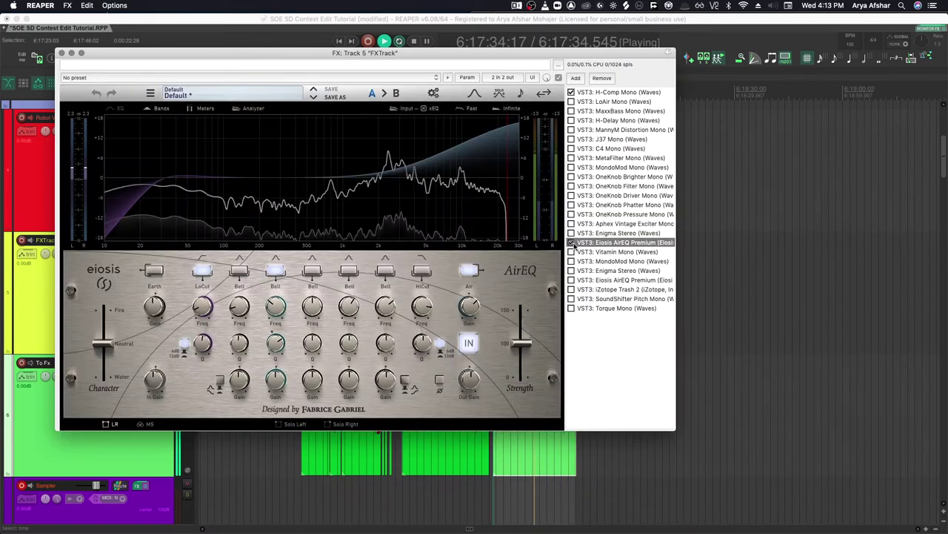
Reduce the Air gain in AirEQ, and enable Vitamin with its LoMid level lowered to about 18
{"action": "left_click_drag", "start_coordinate": [473, 316], "coordinate": [477, 345]}
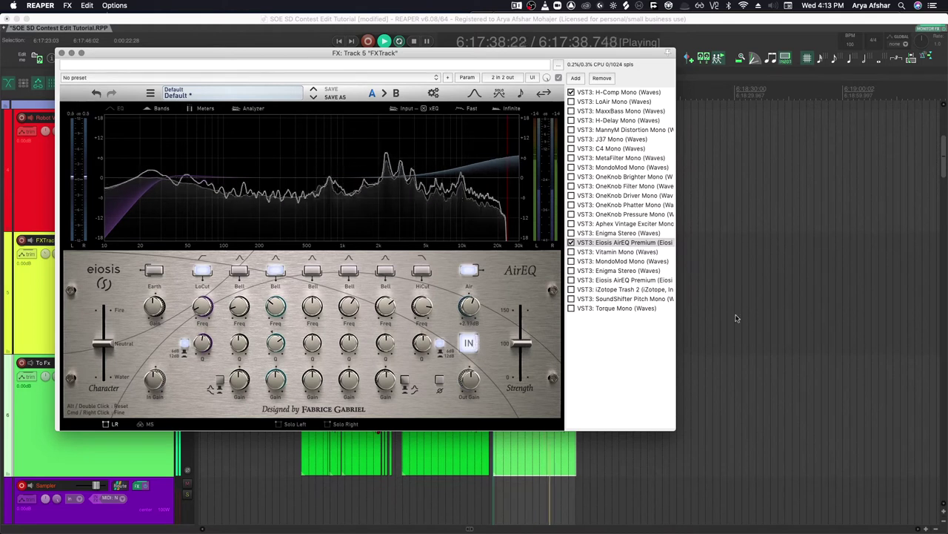
{"action": "left_click", "coordinate": [375, 252]}
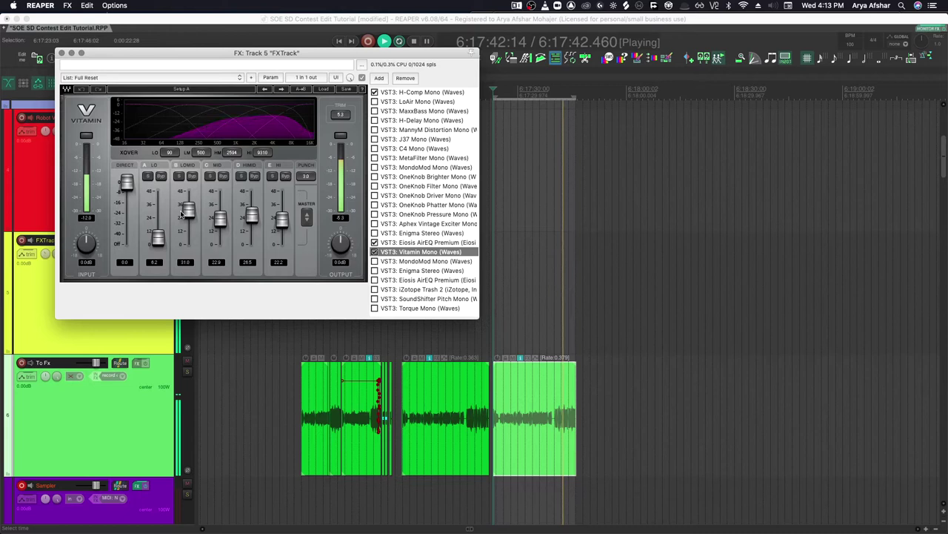
{"action": "left_click", "coordinate": [375, 252]}
{"action": "left_click_drag", "start_coordinate": [188, 210], "coordinate": [188, 223]}
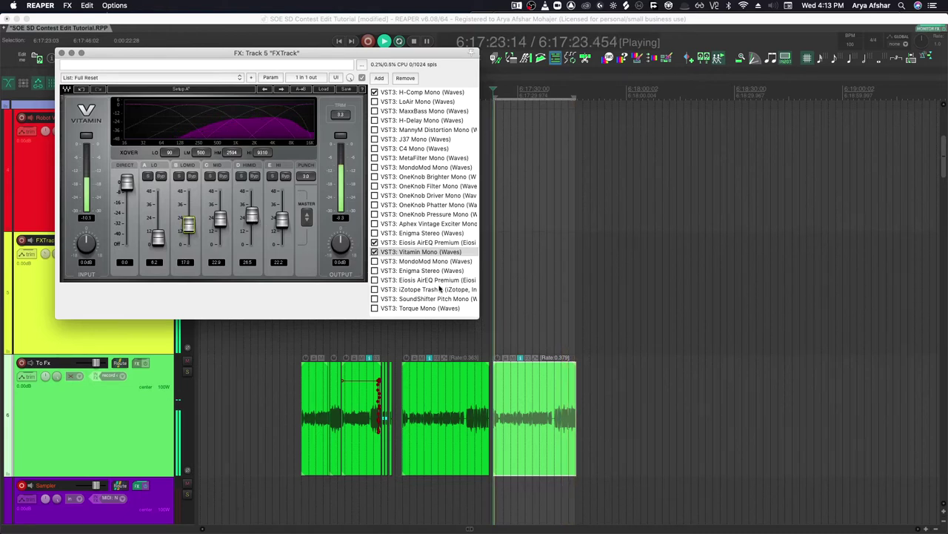
Open iZotope Trash 2 and audition its Heavy presets Listening Outside, Make Bass Rain, Moving Destruction and Muffled Wish Wash
{"action": "left_click", "coordinate": [438, 289]}
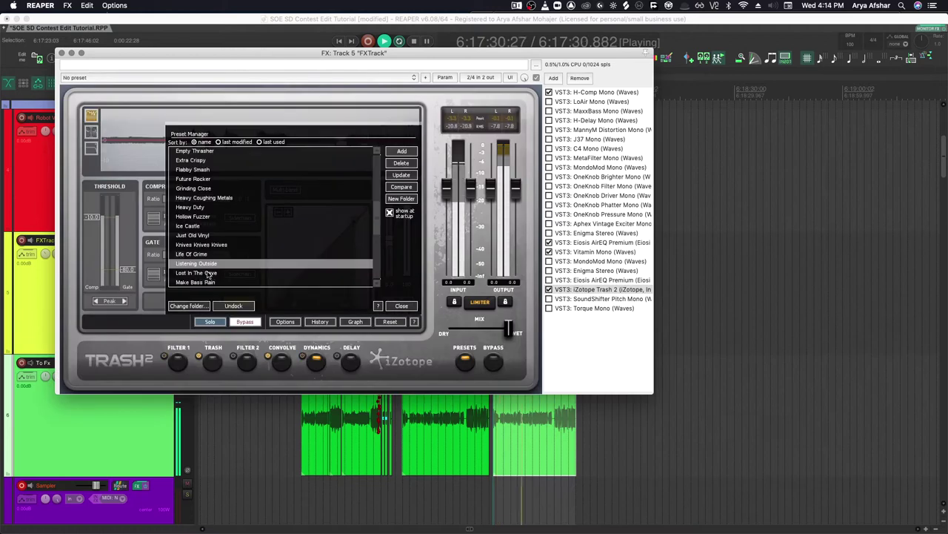
{"action": "left_click", "coordinate": [209, 265]}
{"action": "scroll", "coordinate": [208, 272], "scroll_direction": "down", "scroll_amount": 3}
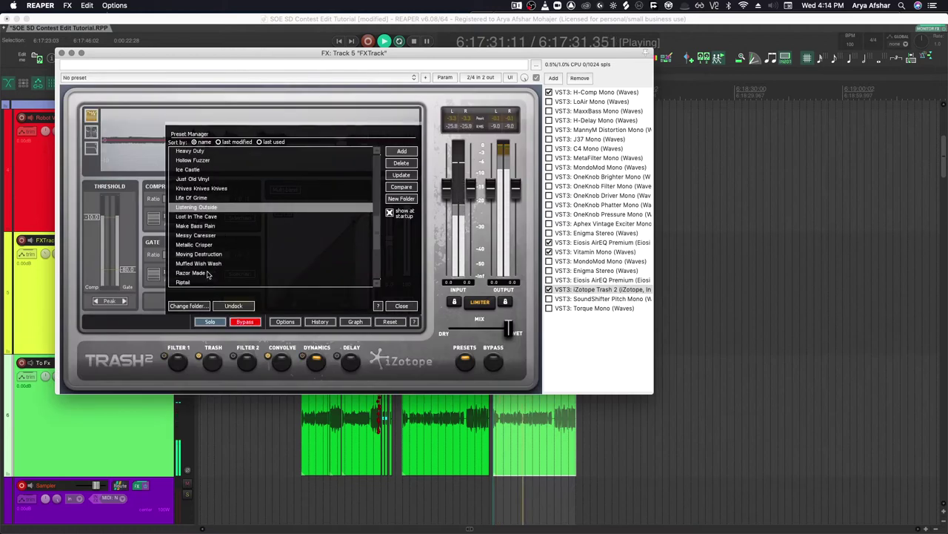
{"action": "left_click", "coordinate": [202, 231]}
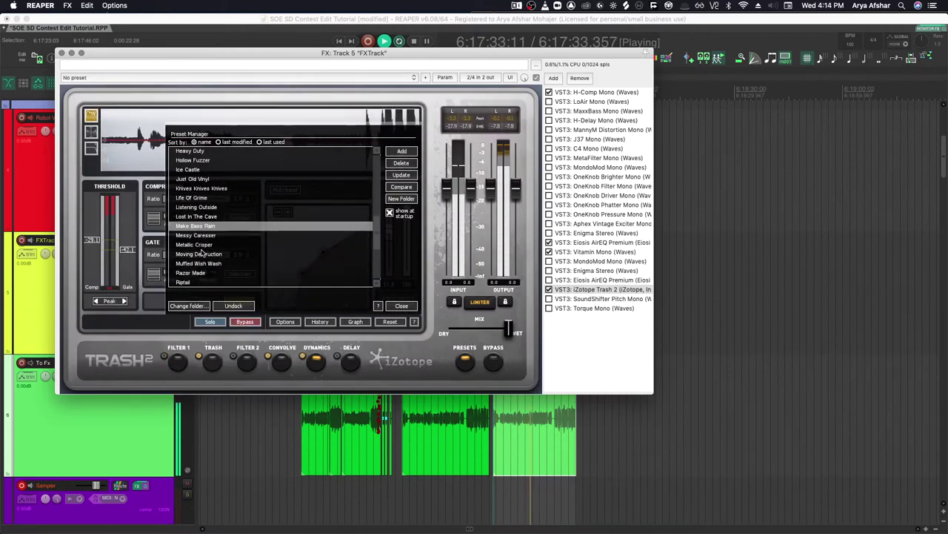
{"action": "left_click", "coordinate": [209, 256]}
{"action": "left_click", "coordinate": [210, 263]}
{"action": "scroll", "coordinate": [209, 264], "scroll_direction": "down", "scroll_amount": 2}
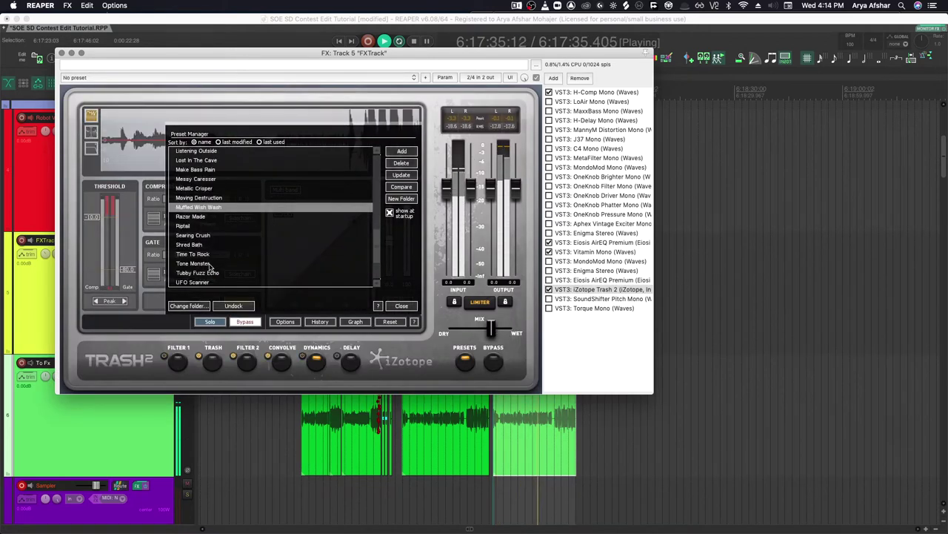
Audition the Heavy presets from Riptail through Tubby Fuzz Echo, plus Uplift Definition
{"action": "left_click", "coordinate": [192, 226]}
{"action": "left_click", "coordinate": [194, 234]}
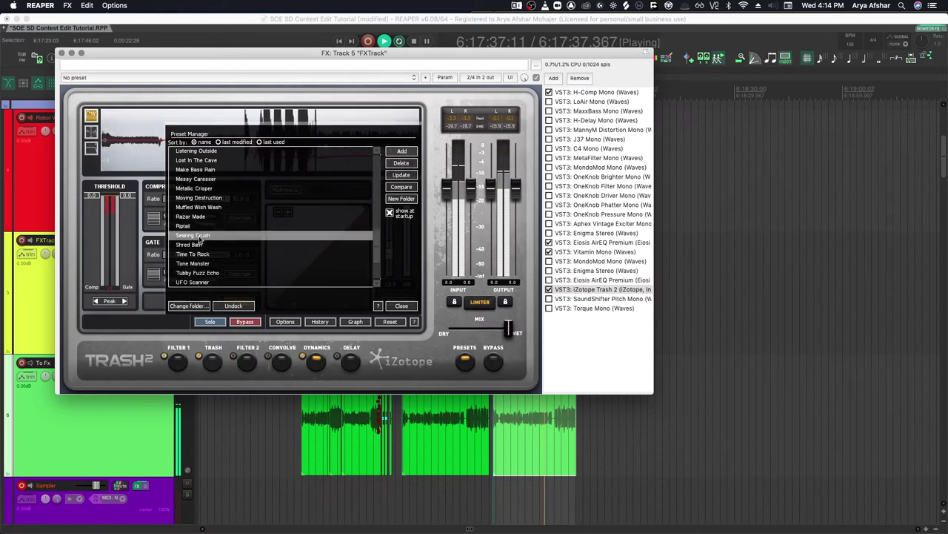
{"action": "left_click", "coordinate": [198, 245]}
{"action": "left_click", "coordinate": [201, 254]}
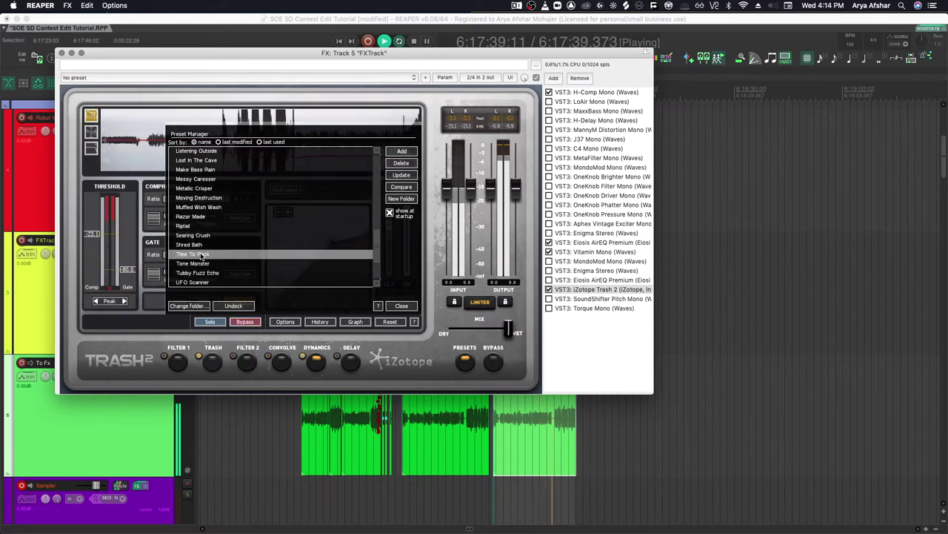
{"action": "left_click", "coordinate": [201, 263]}
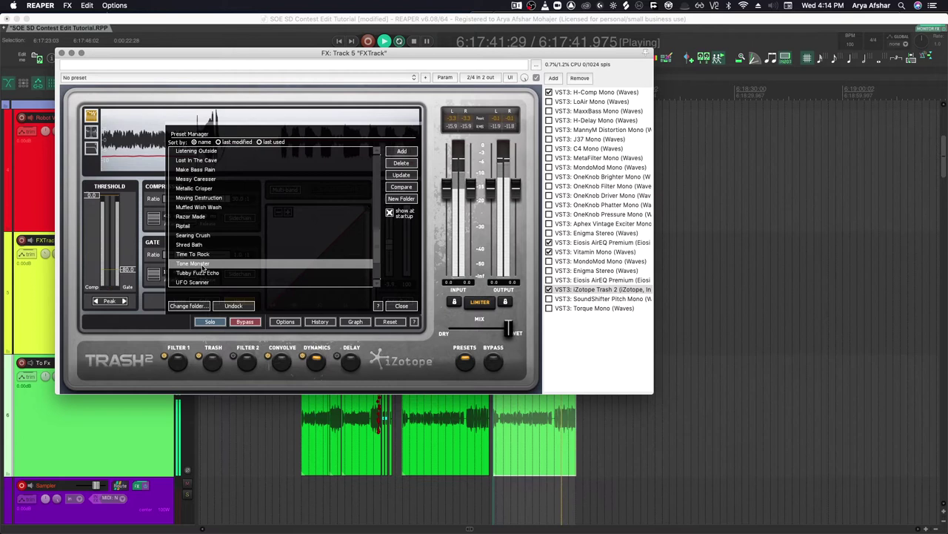
{"action": "left_click", "coordinate": [201, 273]}
{"action": "scroll", "coordinate": [201, 273], "scroll_direction": "down", "scroll_amount": 3}
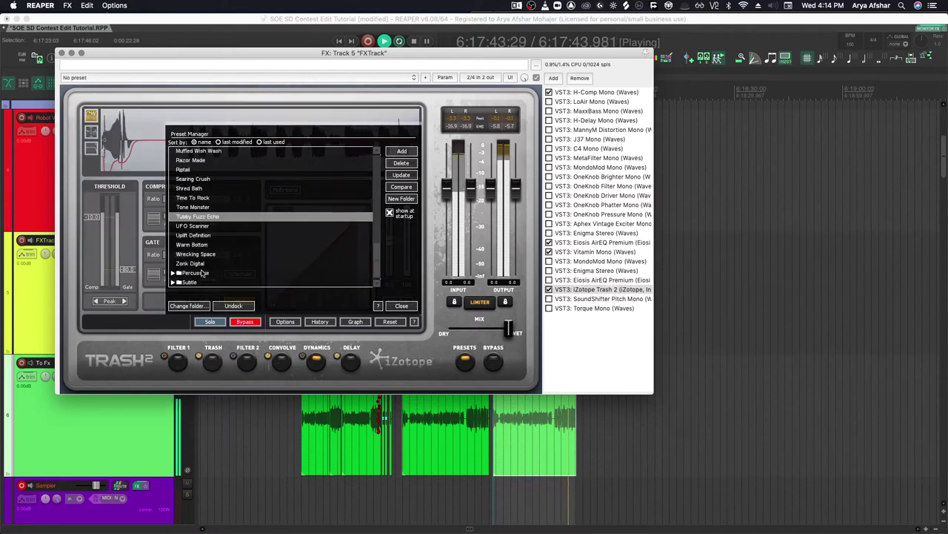
{"action": "left_click", "coordinate": [202, 237]}
Switch to the Experimental preset folder and audition several presets, including Loose Metal and Old Can of Junk
{"action": "scroll", "coordinate": [200, 265], "scroll_direction": "up", "scroll_amount": 10}
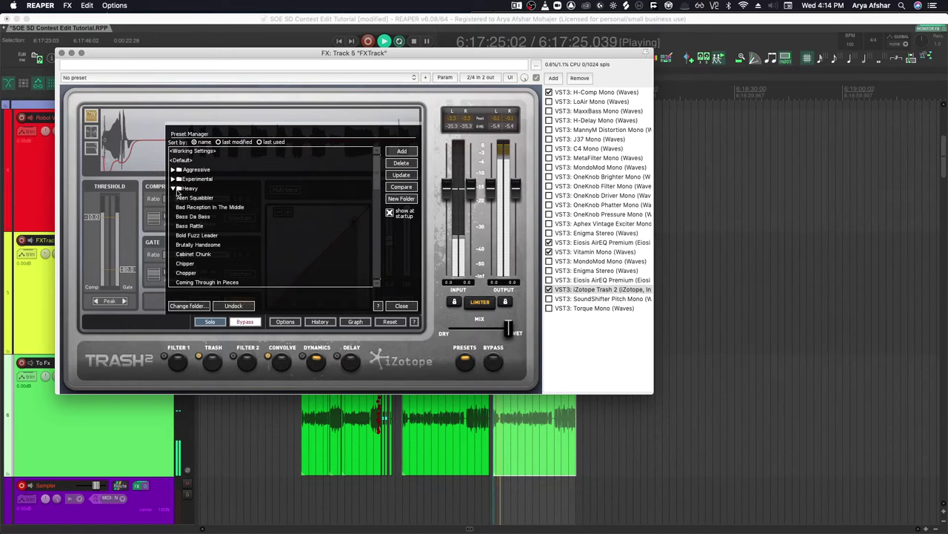
{"action": "left_click", "coordinate": [173, 189]}
{"action": "left_click", "coordinate": [173, 180]}
{"action": "left_click", "coordinate": [182, 189]}
{"action": "left_click", "coordinate": [198, 236]}
{"action": "scroll", "coordinate": [197, 265], "scroll_direction": "down", "scroll_amount": 8}
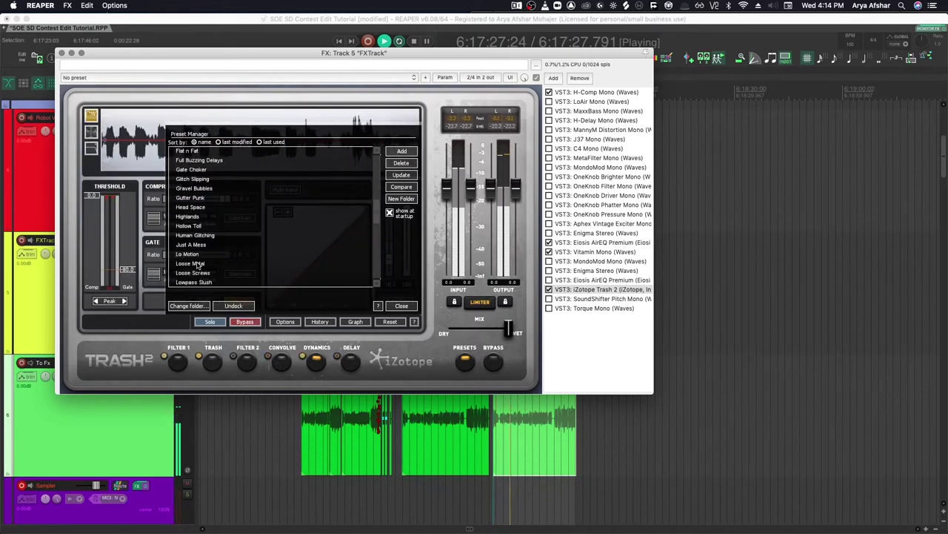
{"action": "left_click", "coordinate": [198, 264]}
{"action": "scroll", "coordinate": [203, 265], "scroll_direction": "down", "scroll_amount": 4}
{"action": "left_click", "coordinate": [206, 265]}
{"action": "scroll", "coordinate": [207, 266], "scroll_direction": "down", "scroll_amount": 1}
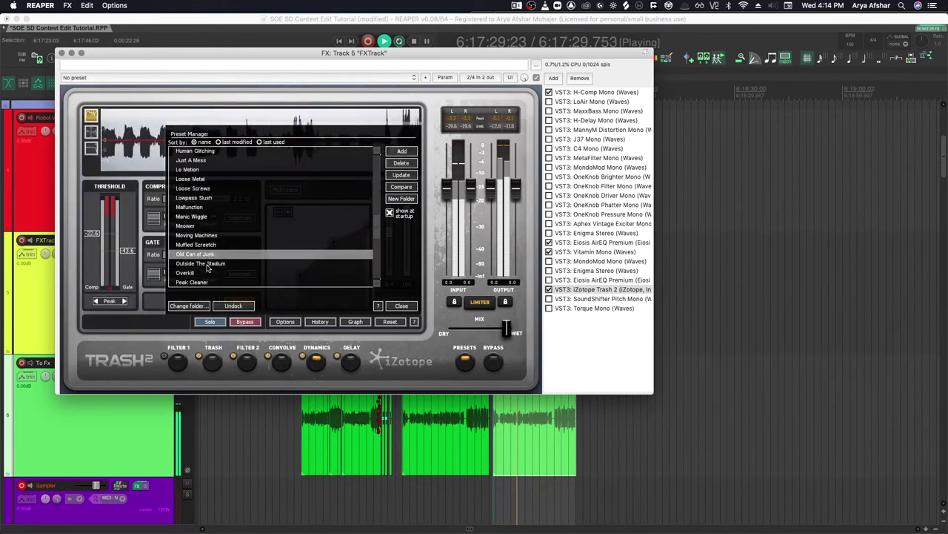
Audition the Outside The Stadium and Overkill presets, and load the Just A Mess preset
{"action": "scroll", "coordinate": [207, 268], "scroll_direction": "down", "scroll_amount": 1}
{"action": "left_click", "coordinate": [192, 257]}
{"action": "left_click", "coordinate": [195, 264]}
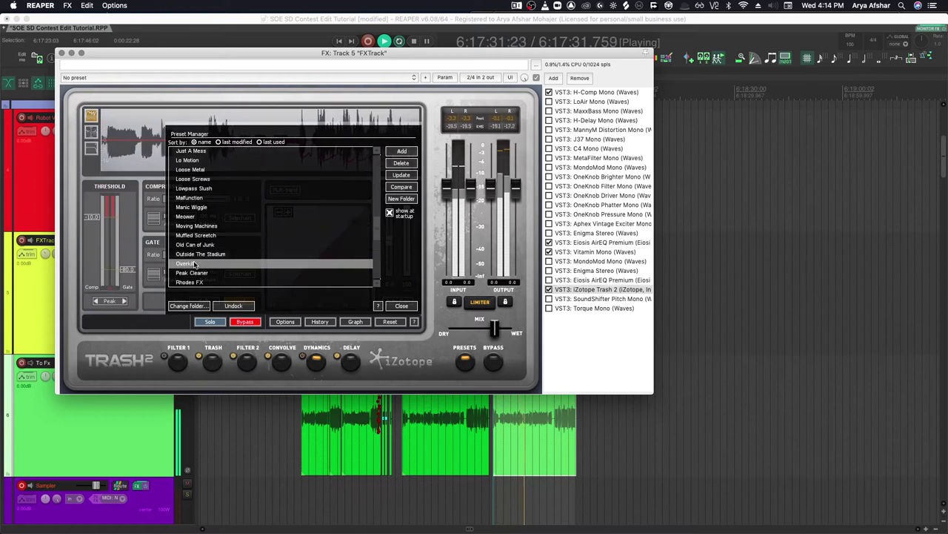
{"action": "scroll", "coordinate": [193, 222], "scroll_direction": "up", "scroll_amount": 2}
{"action": "left_click", "coordinate": [193, 207]}
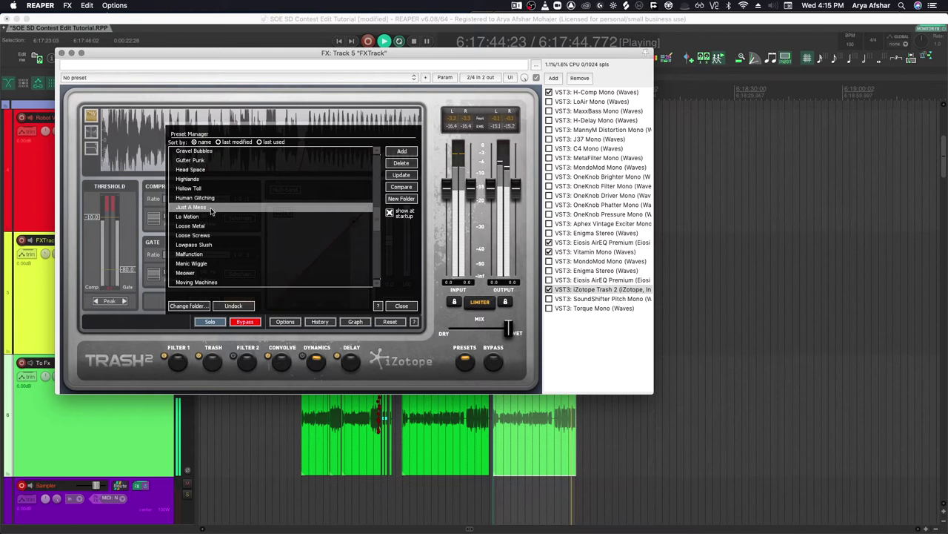
Audition the Experimental presets Human Glitching, Just A Mess, Highlands, Chip War and Charged Dub Delay, and load Cog Head
{"action": "left_click", "coordinate": [203, 198]}
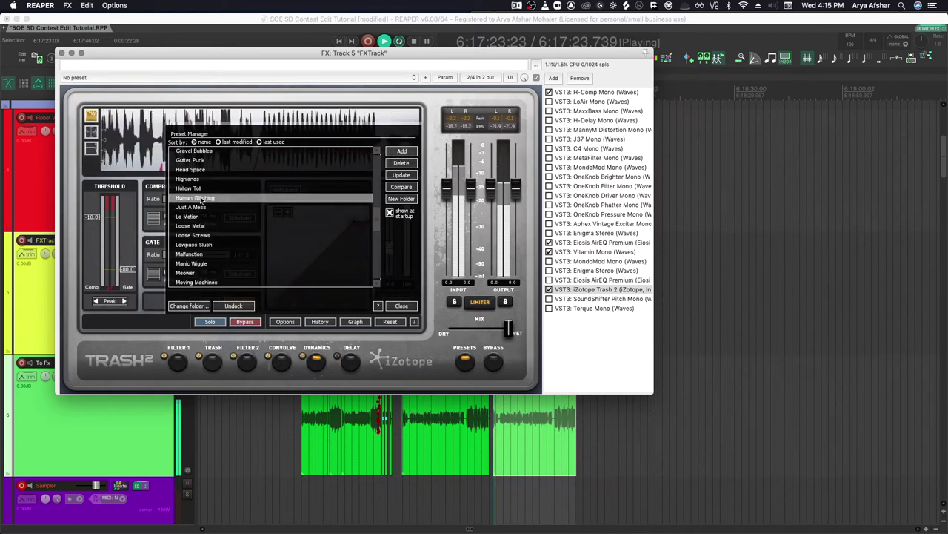
{"action": "left_click", "coordinate": [197, 209]}
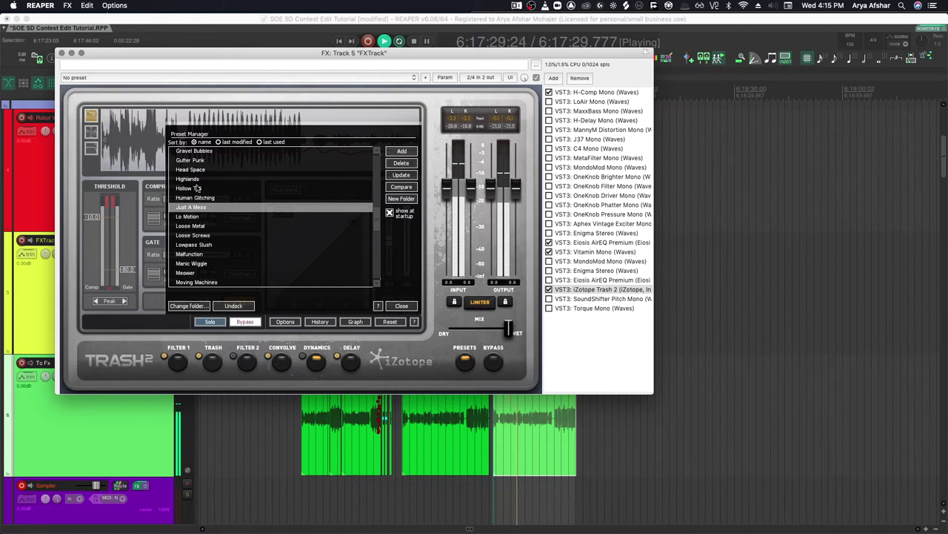
{"action": "left_click", "coordinate": [196, 181]}
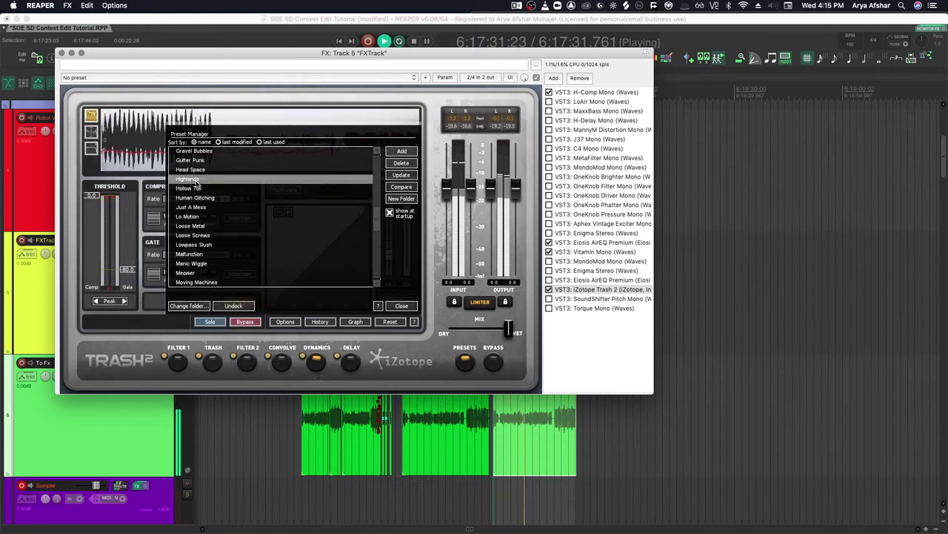
{"action": "scroll", "coordinate": [197, 185], "scroll_direction": "up", "scroll_amount": 5}
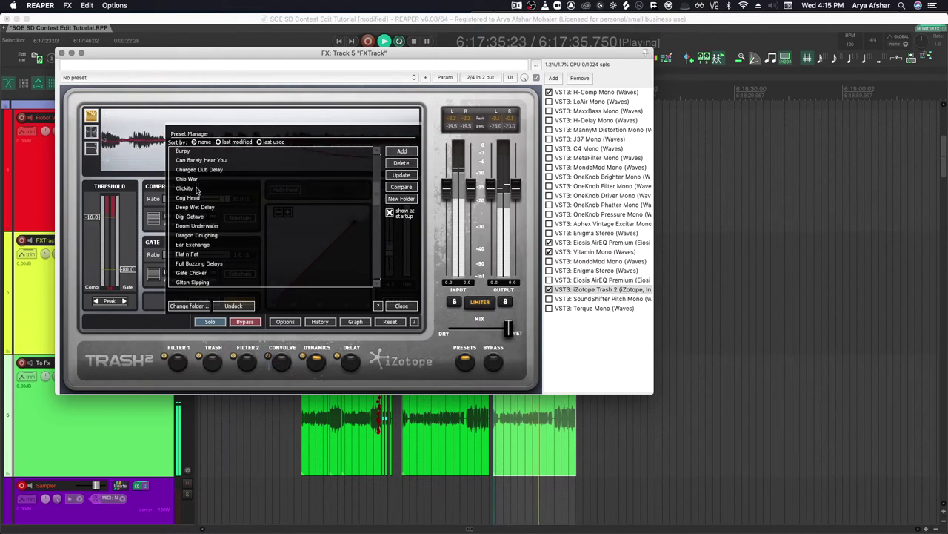
{"action": "left_click", "coordinate": [192, 180]}
{"action": "scroll", "coordinate": [202, 189], "scroll_direction": "up", "scroll_amount": 2}
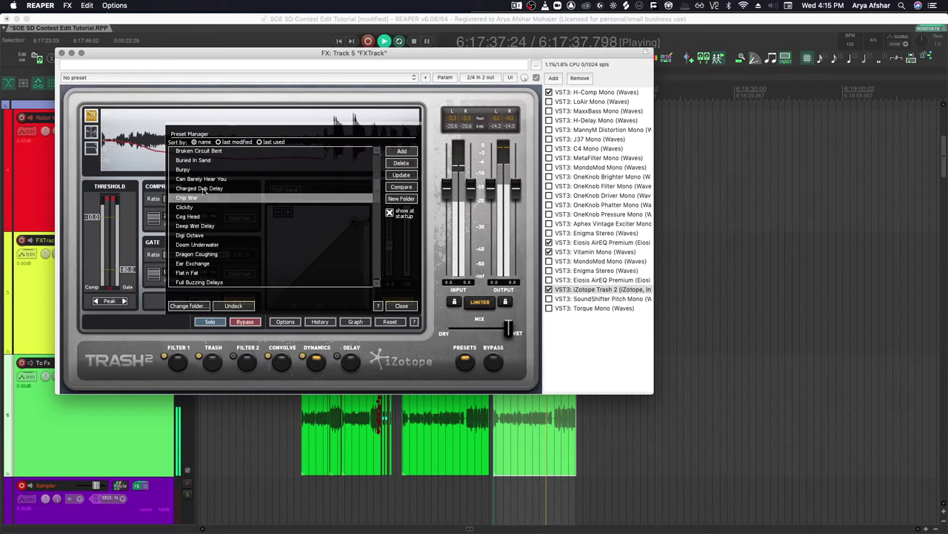
{"action": "left_click", "coordinate": [203, 190]}
{"action": "left_click", "coordinate": [188, 217]}
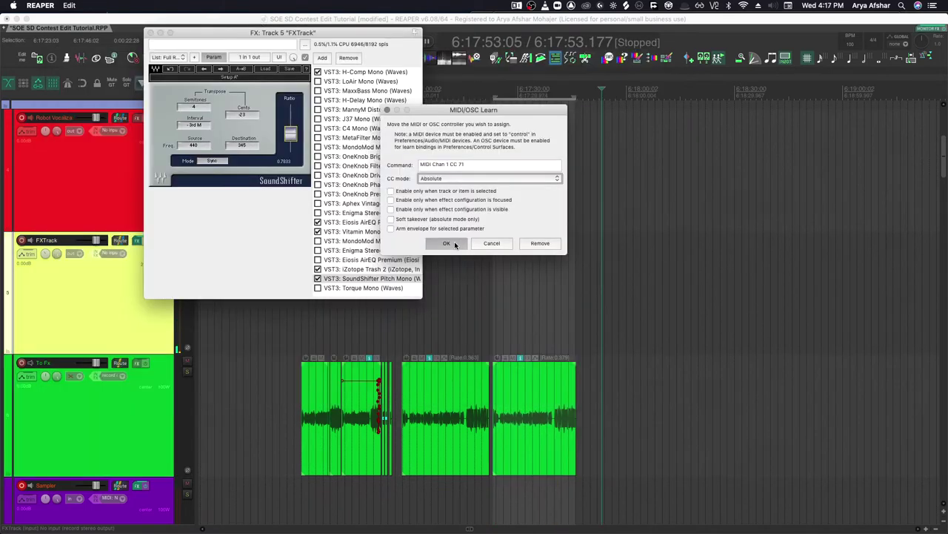
Enable MondoMod Mono in the FXTrack effects chain and show its graphical interface
{"action": "left_click", "coordinate": [447, 243]}
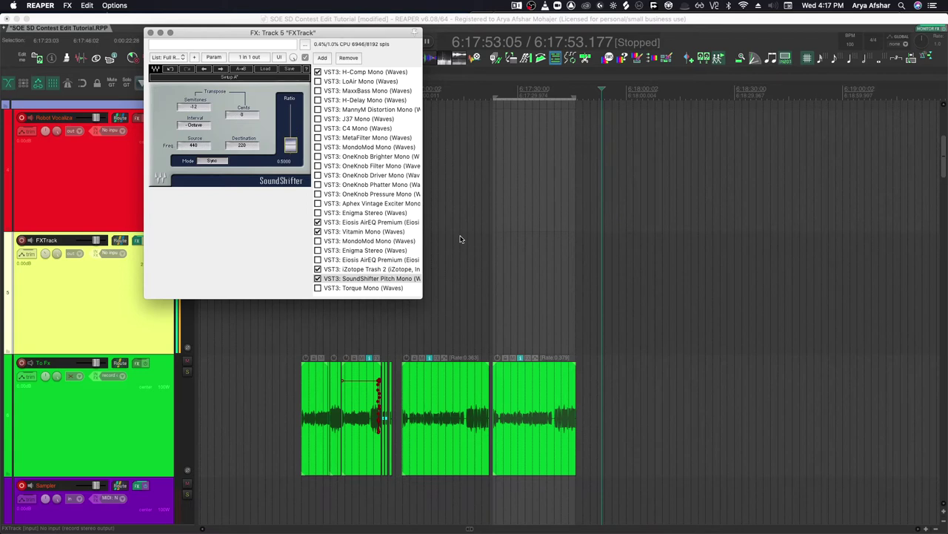
{"action": "left_click", "coordinate": [369, 241]}
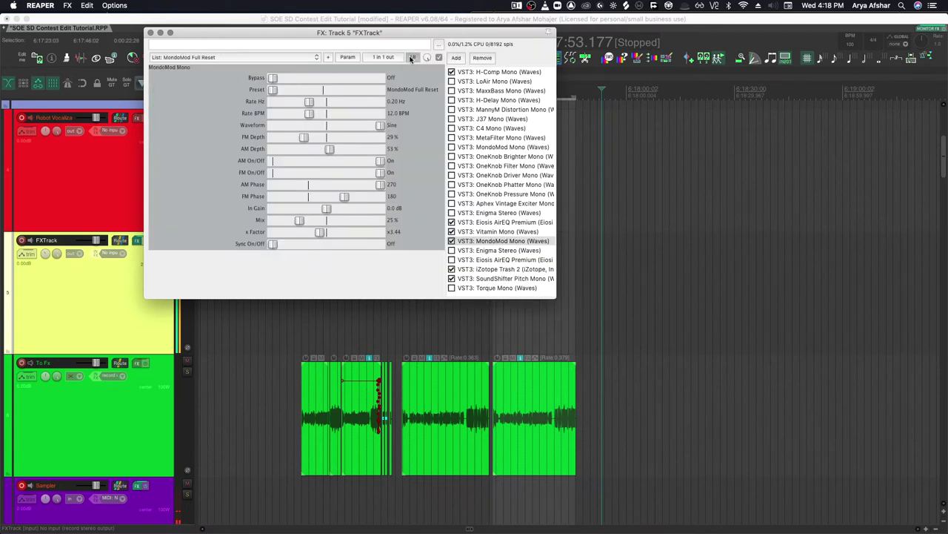
{"action": "left_click", "coordinate": [412, 58]}
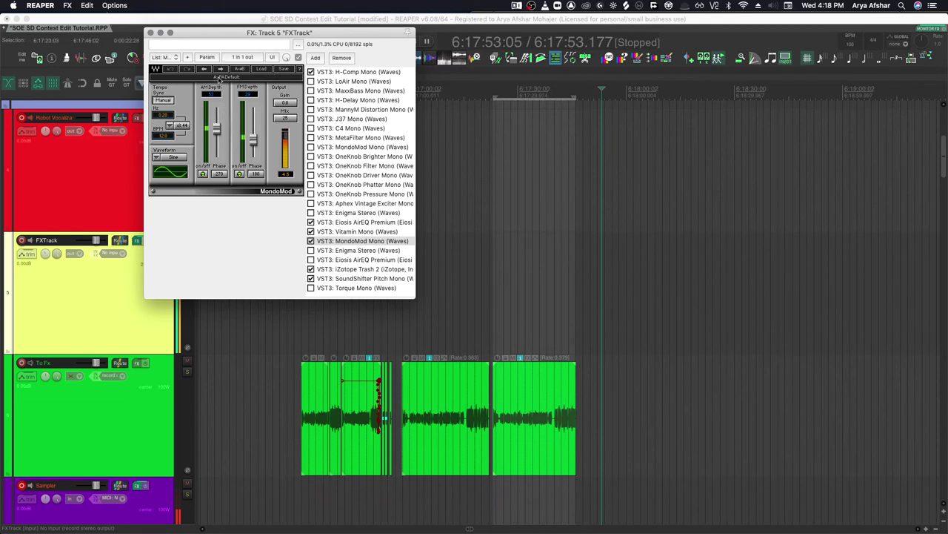
Assign MondoMod's Rate BPM parameter to MIDI Chan 1 CC 72 in Absolute mode with MIDI learn
{"action": "left_click", "coordinate": [209, 57]}
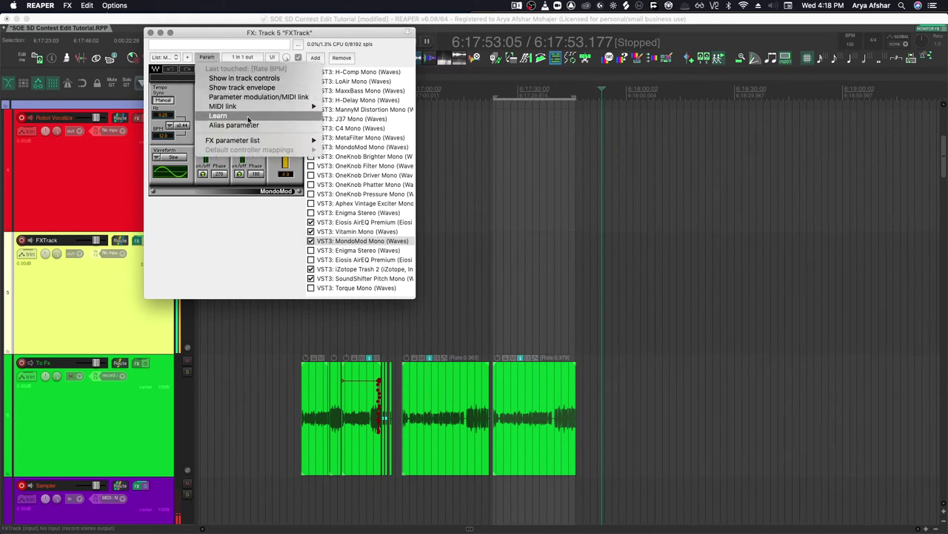
{"action": "left_click", "coordinate": [219, 115]}
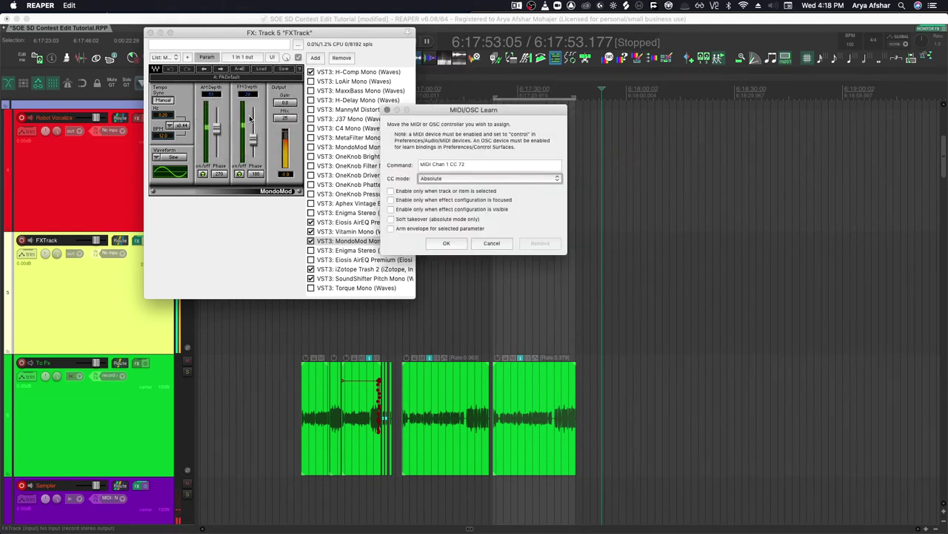
{"action": "key", "text": "Return"}
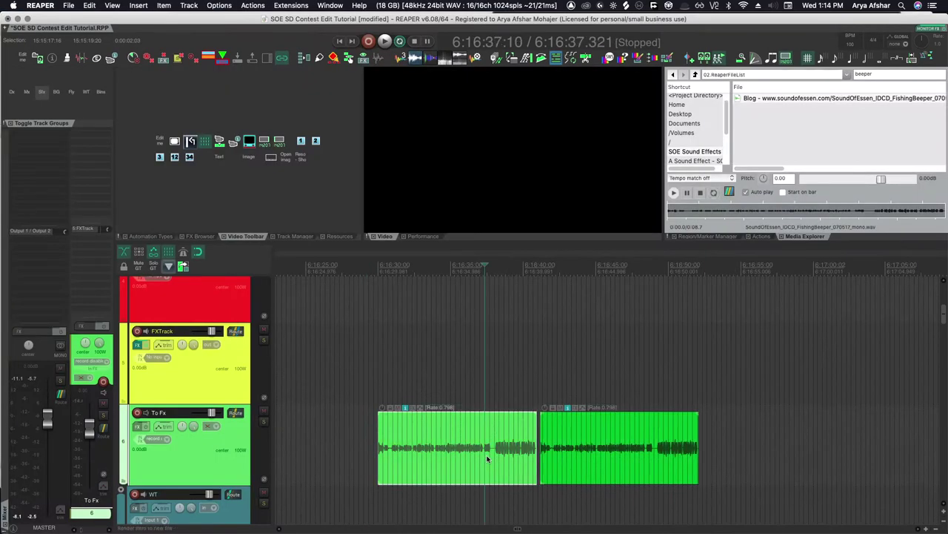
Turn on the Pitch take envelope for the short clip on the To Fx track
{"action": "scroll", "coordinate": [459, 448], "scroll_direction": "up", "scroll_amount": 3}
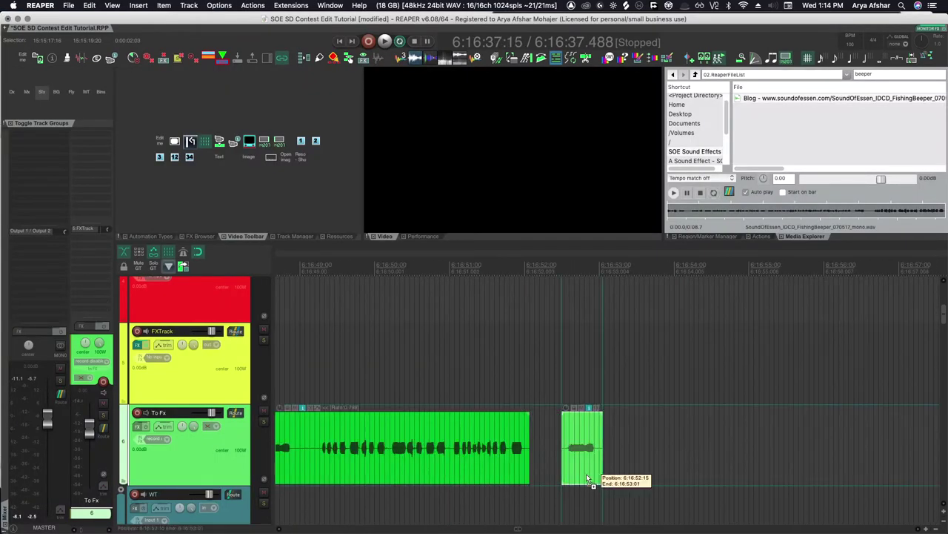
{"action": "mouse_move", "coordinate": [586, 473]}
{"action": "left_mouse_down"}
{"action": "mouse_move", "coordinate": [676, 469]}
{"action": "mouse_move", "coordinate": [592, 469]}
{"action": "left_mouse_up"}
{"action": "scroll", "coordinate": [582, 461], "scroll_direction": "up", "scroll_amount": 5}
{"action": "left_click", "coordinate": [397, 408]}
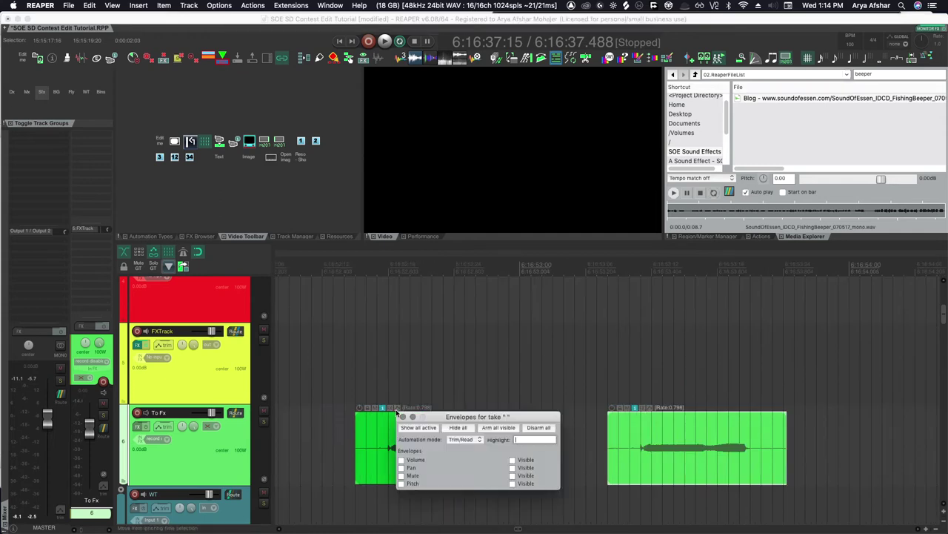
{"action": "left_click", "coordinate": [402, 483]}
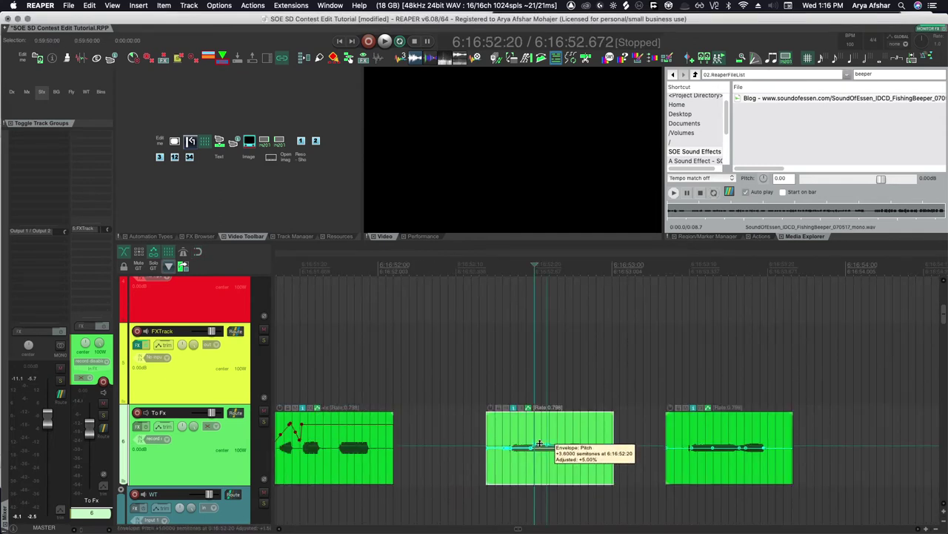
Draw a raised section in the middle of the To Fx clip's pitch envelope and play it back
{"action": "left_click_drag", "start_coordinate": [545, 448], "coordinate": [542, 428]}
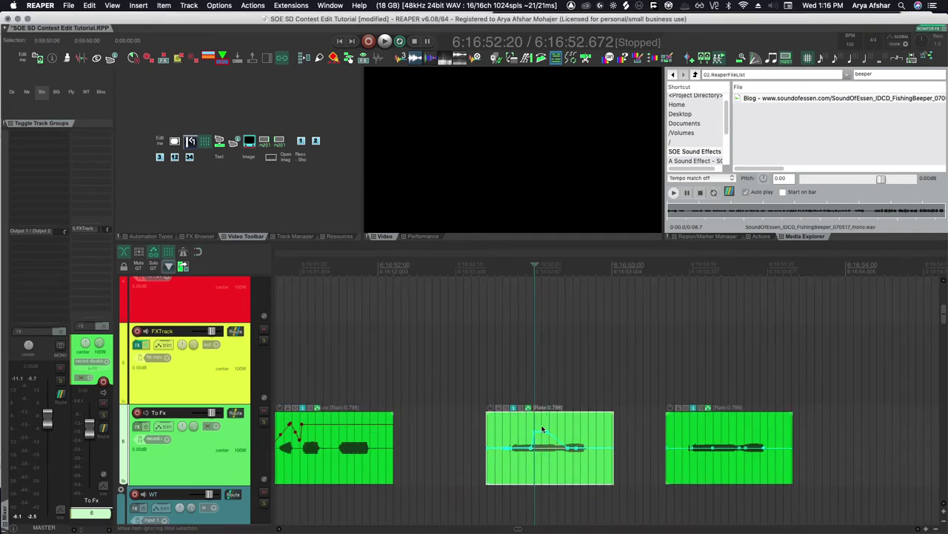
{"action": "left_click", "coordinate": [531, 448], "text": "alt"}
{"action": "key", "text": "space"}
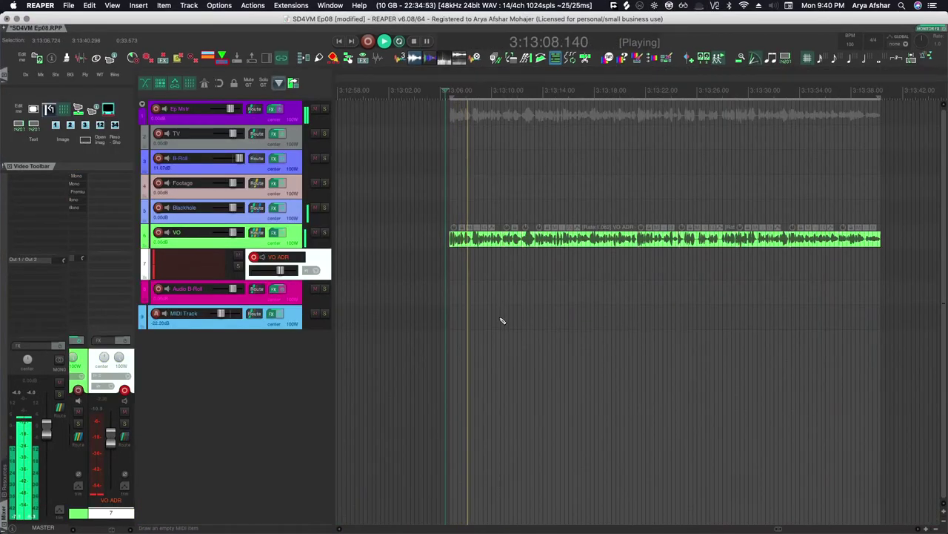
Open the preferences and show the Media page under Appearance
{"action": "key", "text": "super+comma"}
{"action": "left_click_drag", "start_coordinate": [701, 28], "coordinate": [623, 67]}
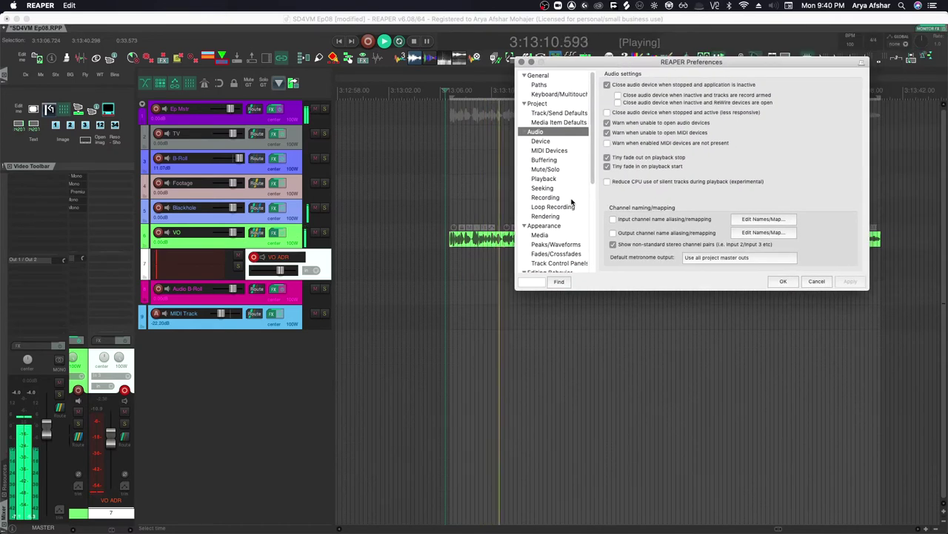
{"action": "left_click", "coordinate": [547, 236]}
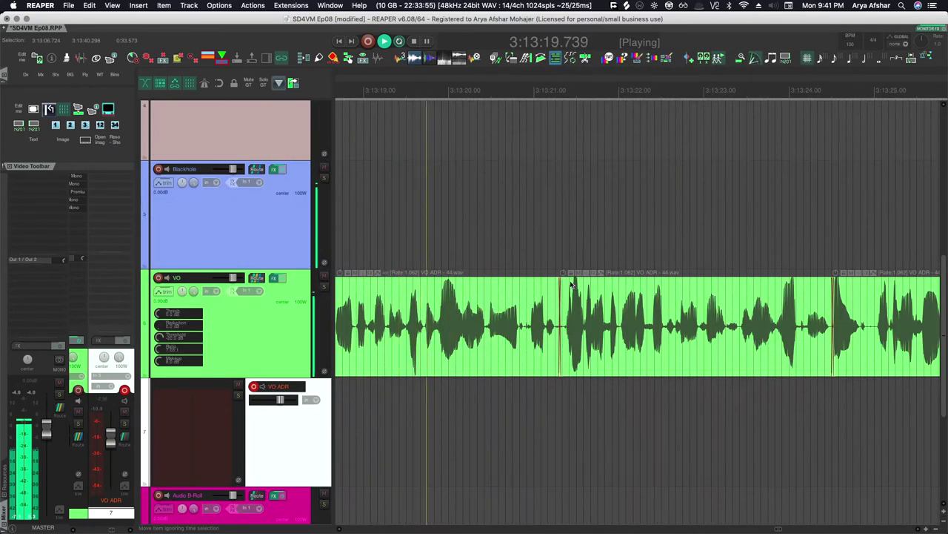
Stop playback and activate the Pitch envelope for the take VO ADR - 44.wav on the VO track
{"action": "key", "text": "space"}
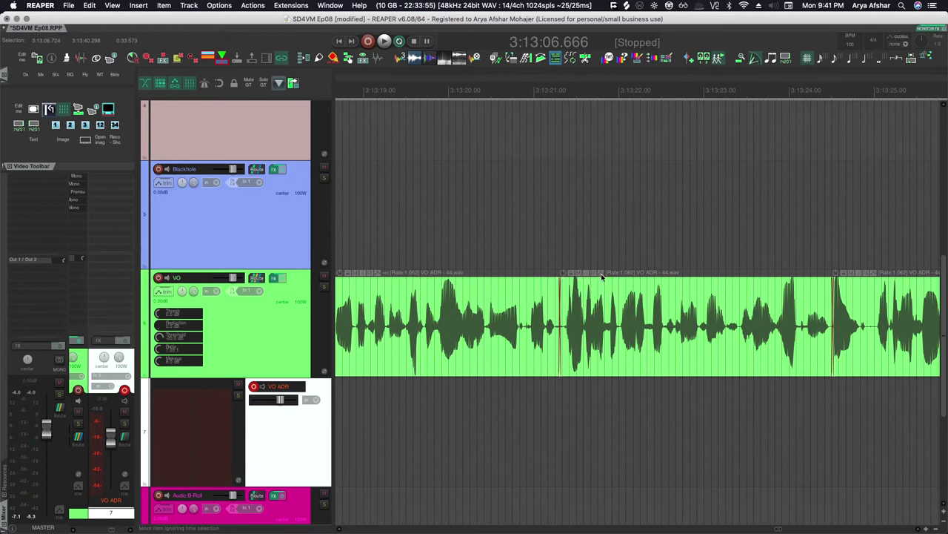
{"action": "left_click", "coordinate": [602, 274]}
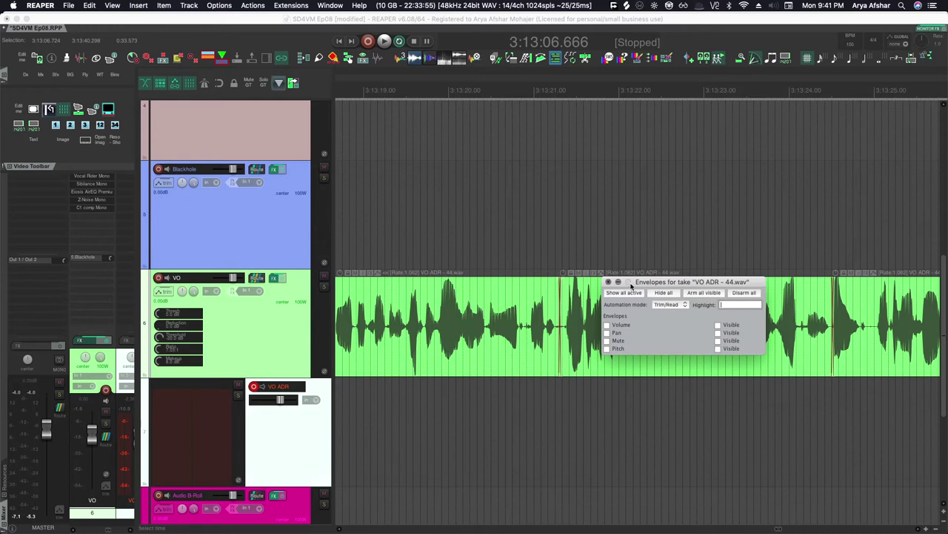
{"action": "left_click", "coordinate": [611, 349]}
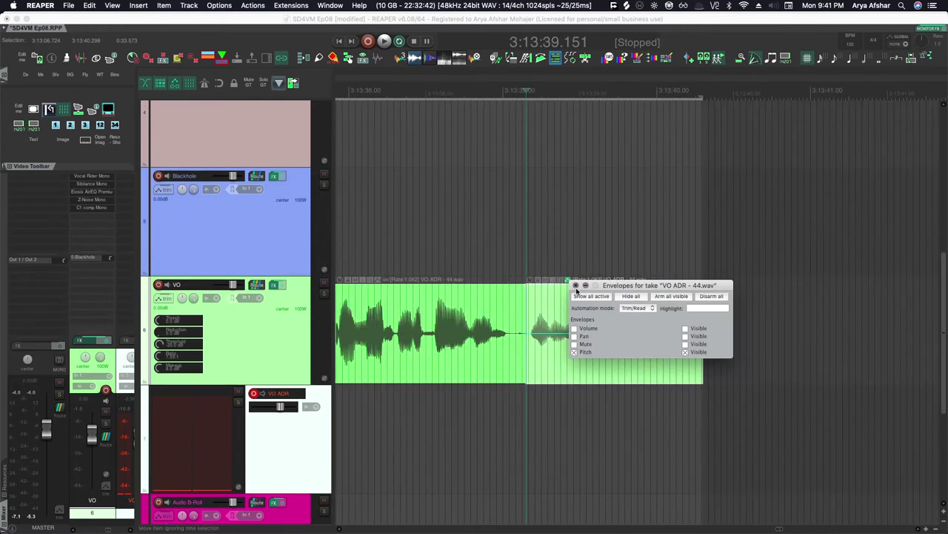
{"action": "left_click", "coordinate": [577, 283]}
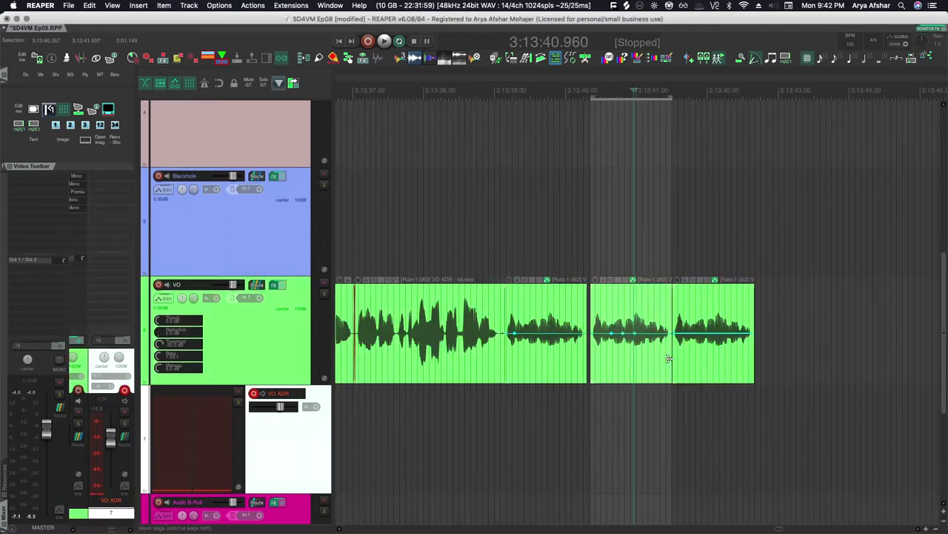
Duplicate the last VO clip twice and draw a different pitch curve on each of the three clips
{"action": "left_click", "coordinate": [670, 359]}
{"action": "key", "text": "Escape"}
{"action": "key", "text": "Escape"}
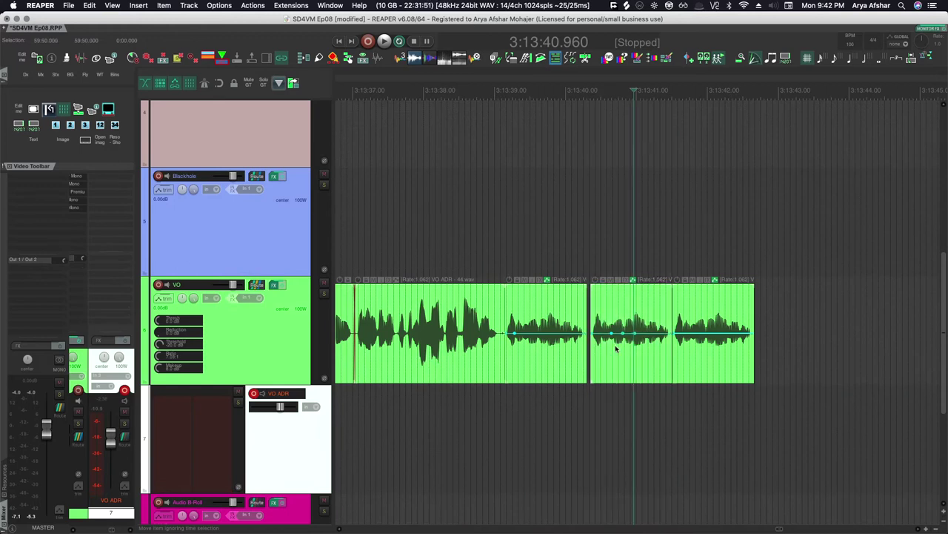
{"action": "mouse_move", "coordinate": [530, 331]}
{"action": "left_mouse_down"}
{"action": "mouse_move", "coordinate": [546, 349]}
{"action": "mouse_move", "coordinate": [566, 334]}
{"action": "mouse_move", "coordinate": [631, 318]}
{"action": "mouse_move", "coordinate": [663, 340]}
{"action": "mouse_move", "coordinate": [697, 344]}
{"action": "mouse_move", "coordinate": [751, 315]}
{"action": "left_mouse_up"}
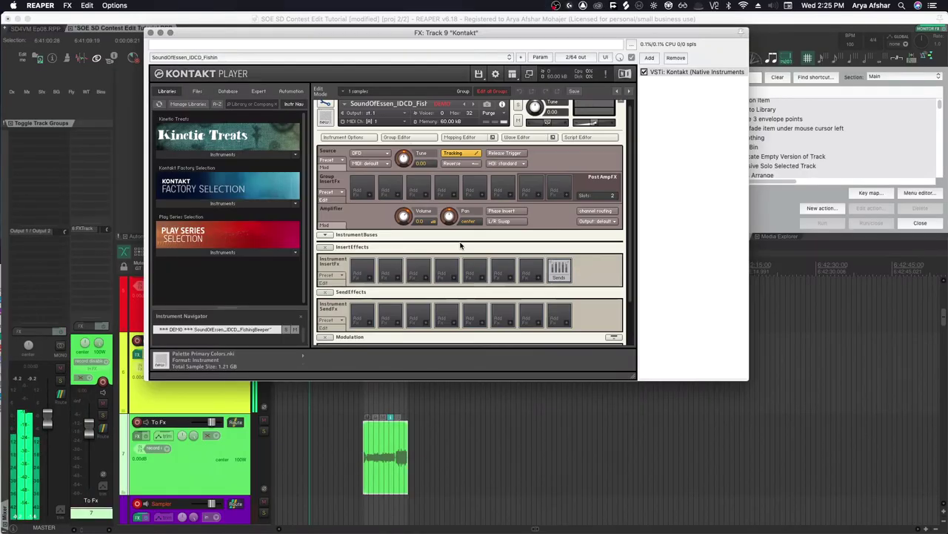
Set the Source Tune of the fishing beeper instrument in Kontakt to 36.00
{"action": "scroll", "coordinate": [460, 246], "scroll_direction": "up", "scroll_amount": 1}
{"action": "scroll", "coordinate": [460, 237], "scroll_direction": "down", "scroll_amount": 2}
{"action": "left_click_drag", "start_coordinate": [404, 129], "coordinate": [404, 89]}
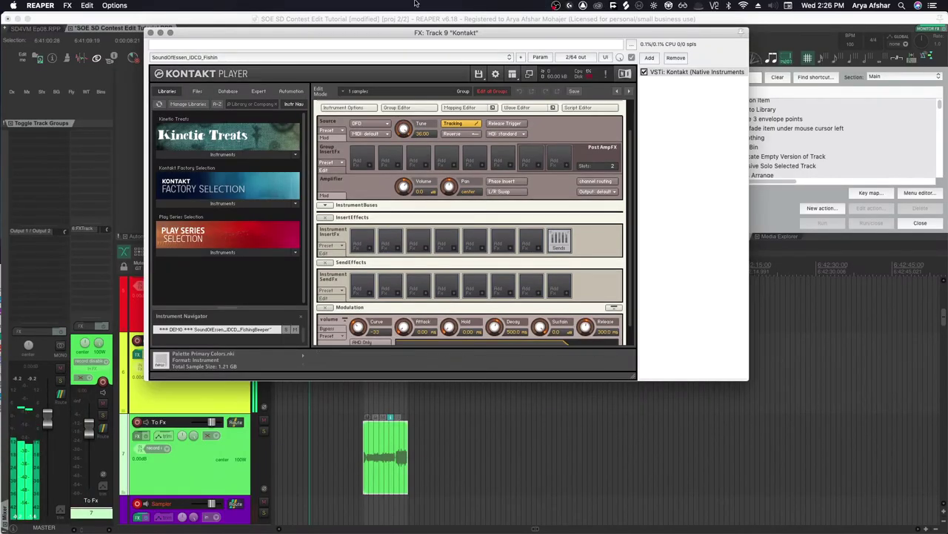
Open Kontakt's Wave Editor and narrow the fishing beeper sample to start at 562632 and end at 602172
{"action": "scroll", "coordinate": [489, 190], "scroll_direction": "up", "scroll_amount": 3}
{"action": "left_click", "coordinate": [517, 143]}
{"action": "left_click_drag", "start_coordinate": [326, 264], "coordinate": [519, 263]}
{"action": "left_click_drag", "start_coordinate": [608, 263], "coordinate": [528, 264]}
Play the sample through the Kontakt track and move its start point back to about 457000
{"action": "scroll", "coordinate": [222, 461], "scroll_direction": "down", "scroll_amount": 3}
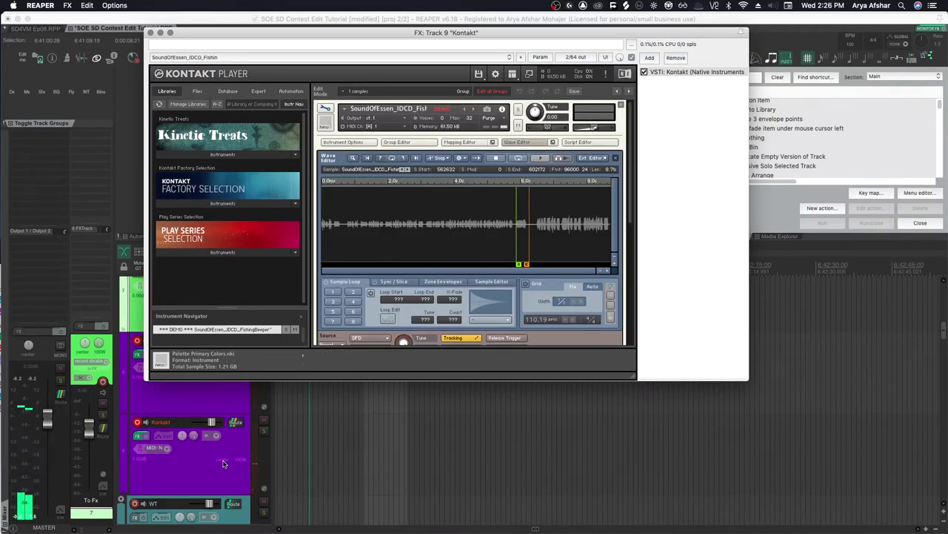
{"action": "left_click", "coordinate": [148, 342]}
{"action": "left_click", "coordinate": [457, 376]}
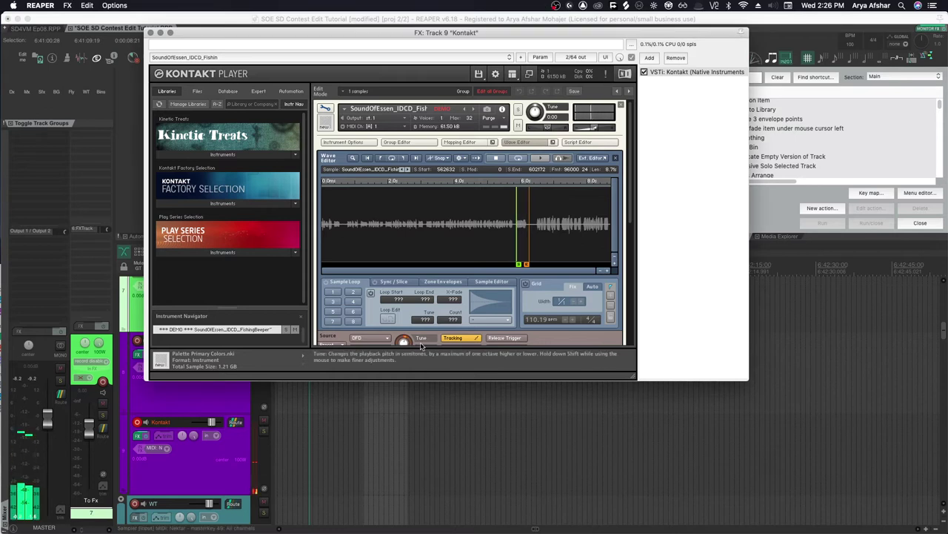
{"action": "scroll", "coordinate": [489, 304], "scroll_direction": "down", "scroll_amount": 1}
{"action": "scroll", "coordinate": [489, 300], "scroll_direction": "down", "scroll_amount": 3}
{"action": "scroll", "coordinate": [488, 281], "scroll_direction": "up", "scroll_amount": 4}
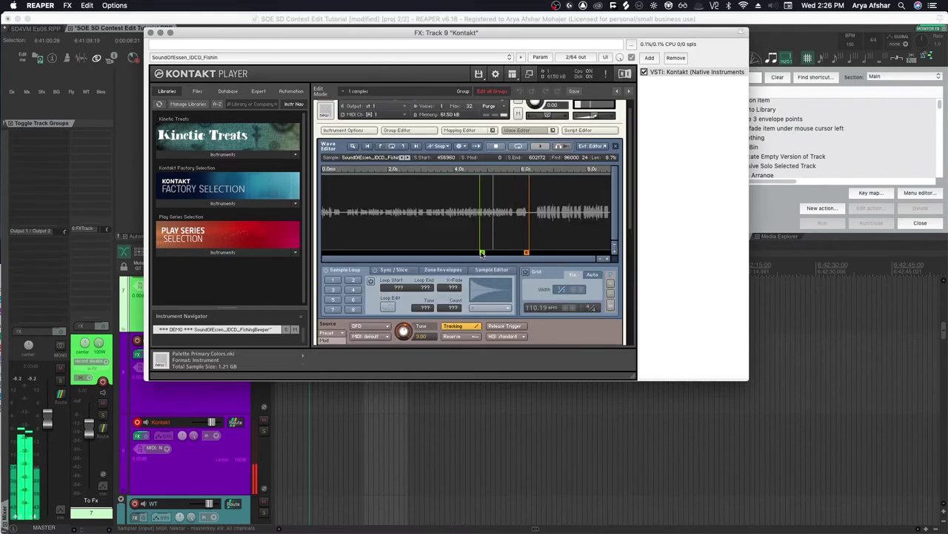
{"action": "left_click", "coordinate": [490, 131]}
{"action": "scroll", "coordinate": [459, 224], "scroll_direction": "down", "scroll_amount": 5}
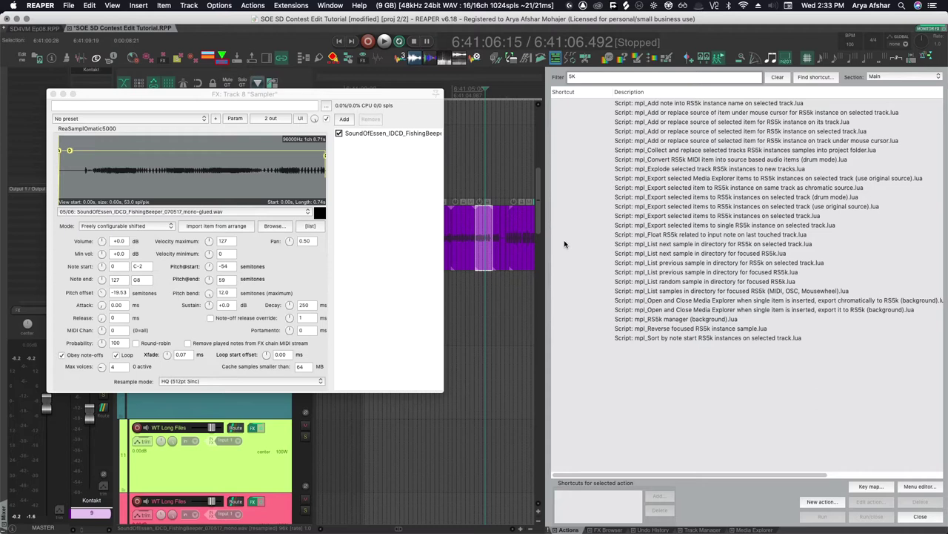
{"action": "scroll", "coordinate": [481, 288], "scroll_direction": "right", "scroll_amount": 1}
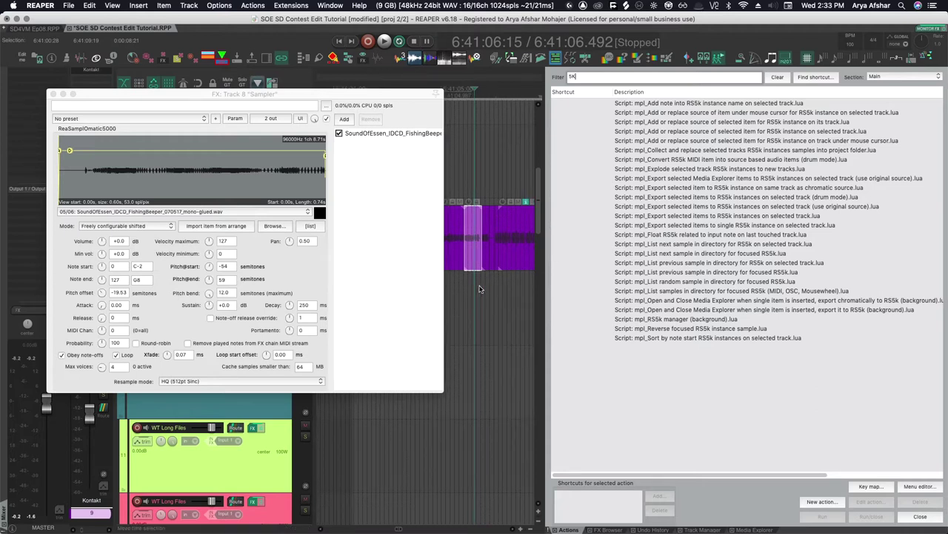
{"action": "scroll", "coordinate": [479, 288], "scroll_direction": "down", "scroll_amount": 2}
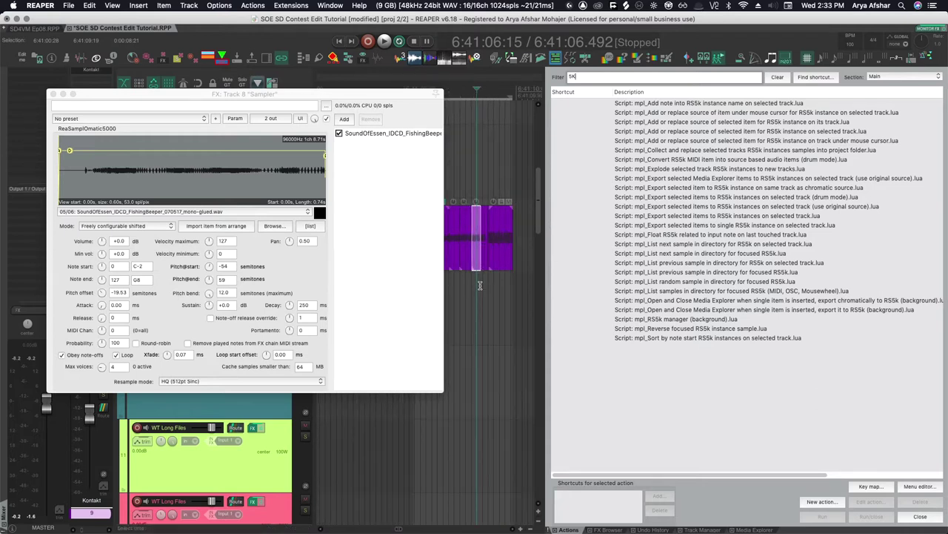
{"action": "scroll", "coordinate": [482, 286], "scroll_direction": "up", "scroll_amount": 2}
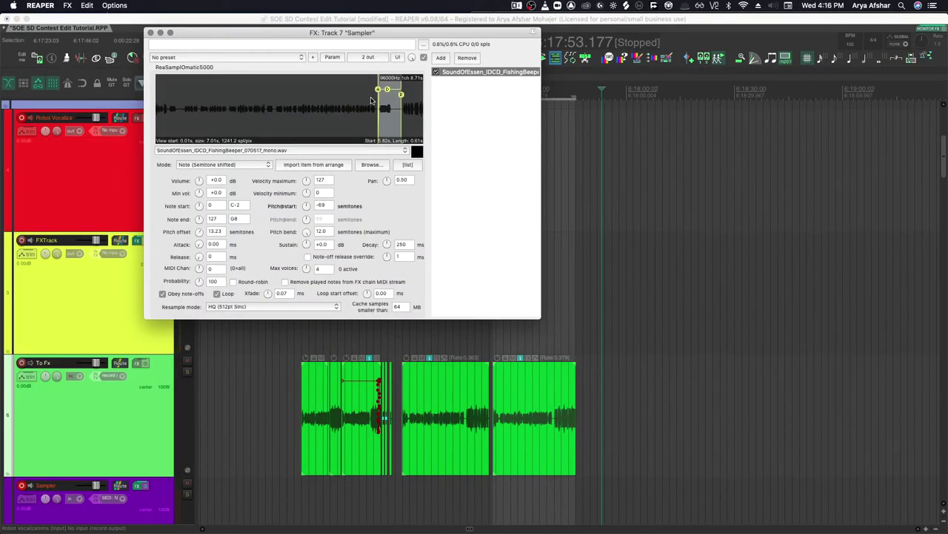
Extend the ReaSamplOmatic5000 sample region to the whole fishing beeper file and turn off Obey note-offs
{"action": "left_click_drag", "start_coordinate": [380, 119], "coordinate": [59, 111]}
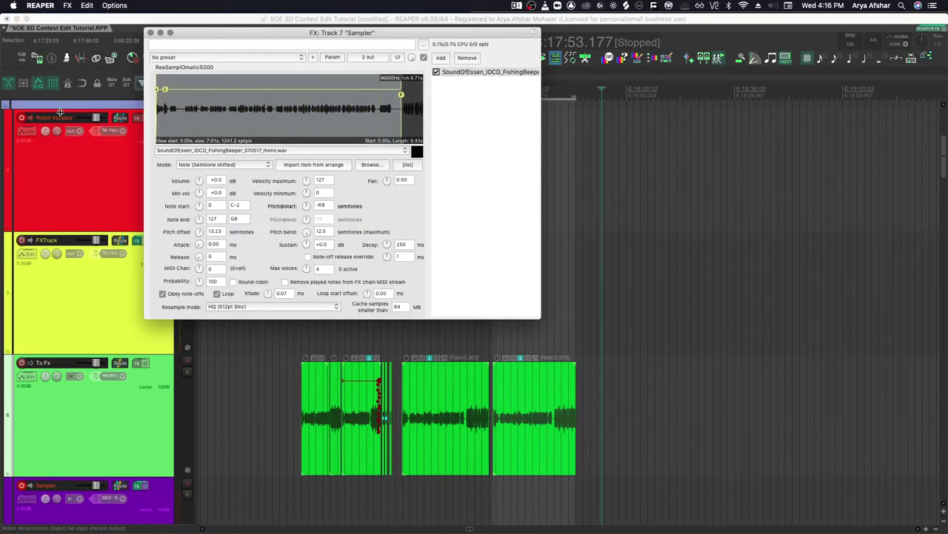
{"action": "left_click_drag", "start_coordinate": [403, 111], "coordinate": [472, 115]}
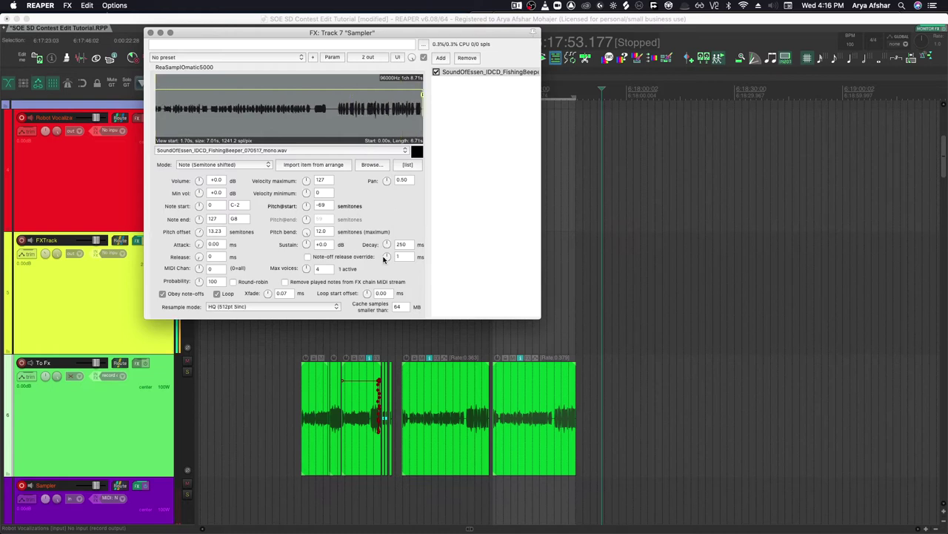
{"action": "left_click", "coordinate": [164, 293]}
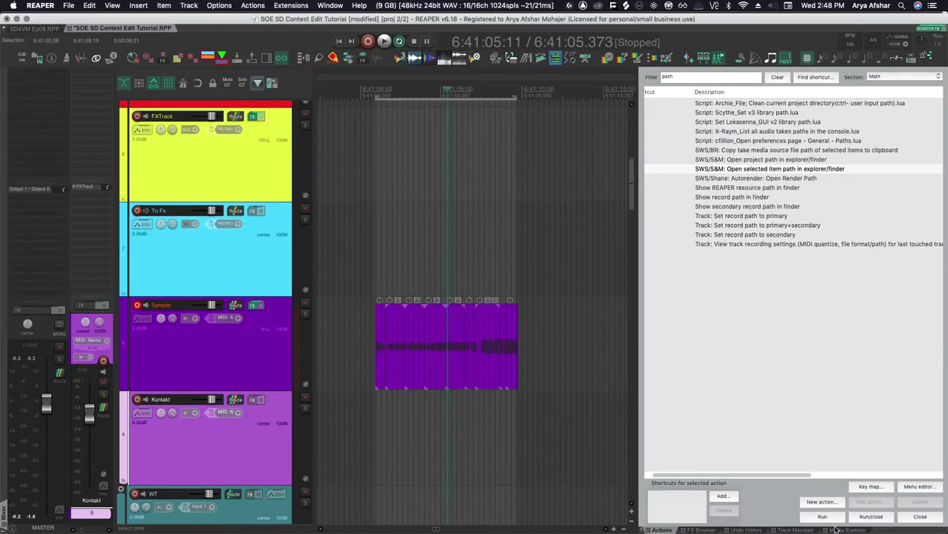
Insert the fishing beeper recording on the Sampler track and dynamically split it with a -24.2 dB gate threshold, removing silent areas
{"action": "left_click", "coordinate": [835, 528]}
{"action": "left_click_drag", "start_coordinate": [830, 98], "coordinate": [583, 359]}
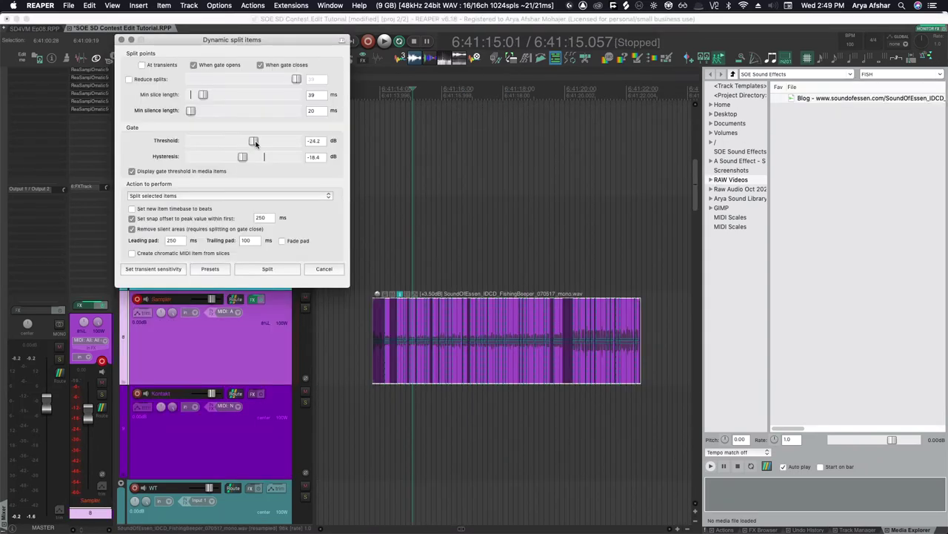
{"action": "scroll", "coordinate": [371, 326], "scroll_direction": "up", "scroll_amount": 3}
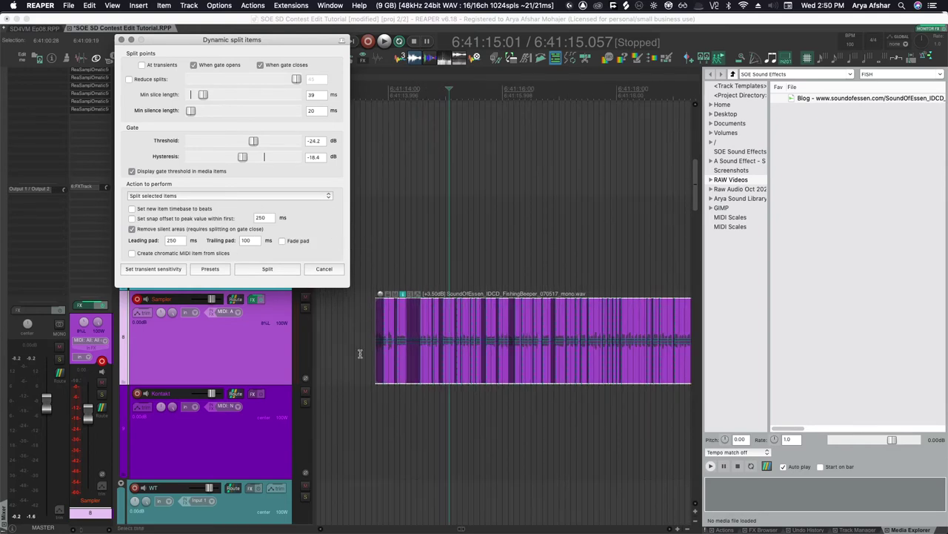
{"action": "scroll", "coordinate": [418, 375], "scroll_direction": "right", "scroll_amount": 3}
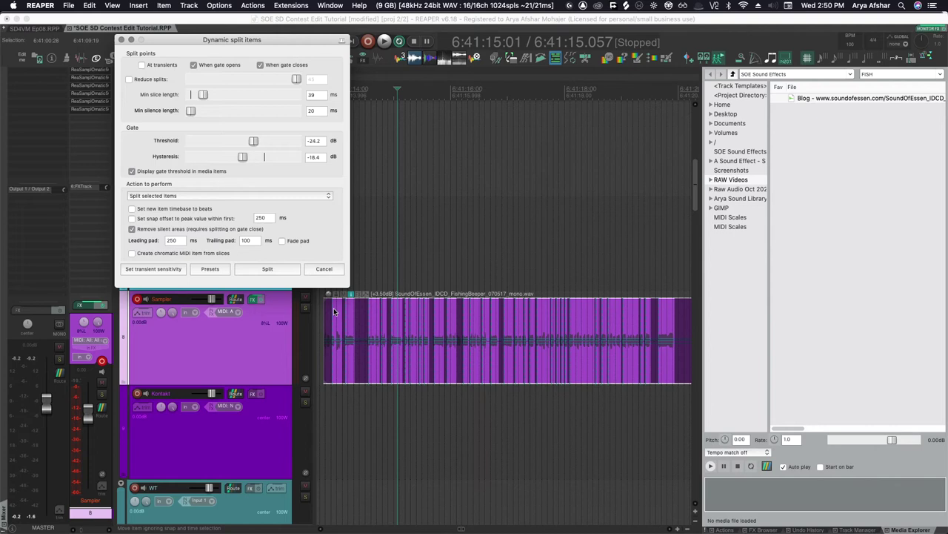
{"action": "scroll", "coordinate": [561, 400], "scroll_direction": "up", "scroll_amount": 5}
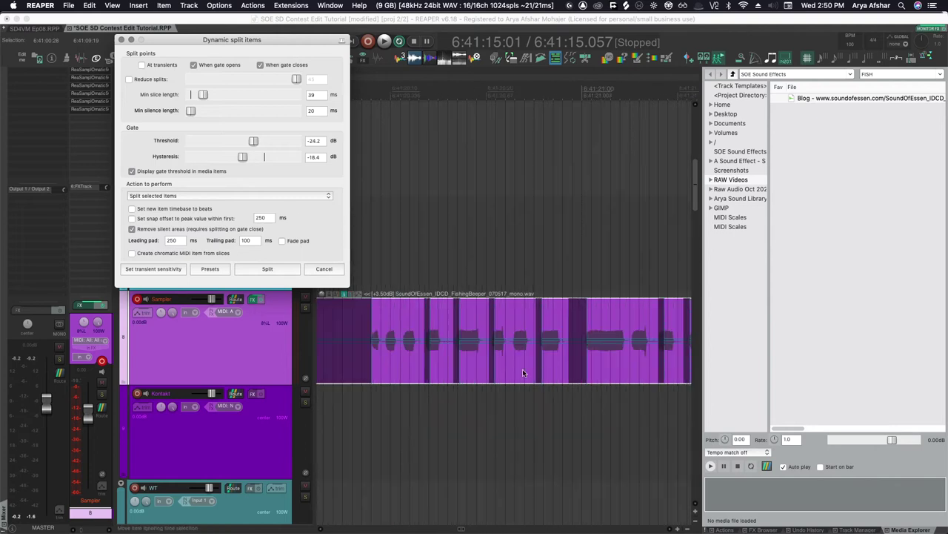
{"action": "scroll", "coordinate": [498, 374], "scroll_direction": "up", "scroll_amount": 5}
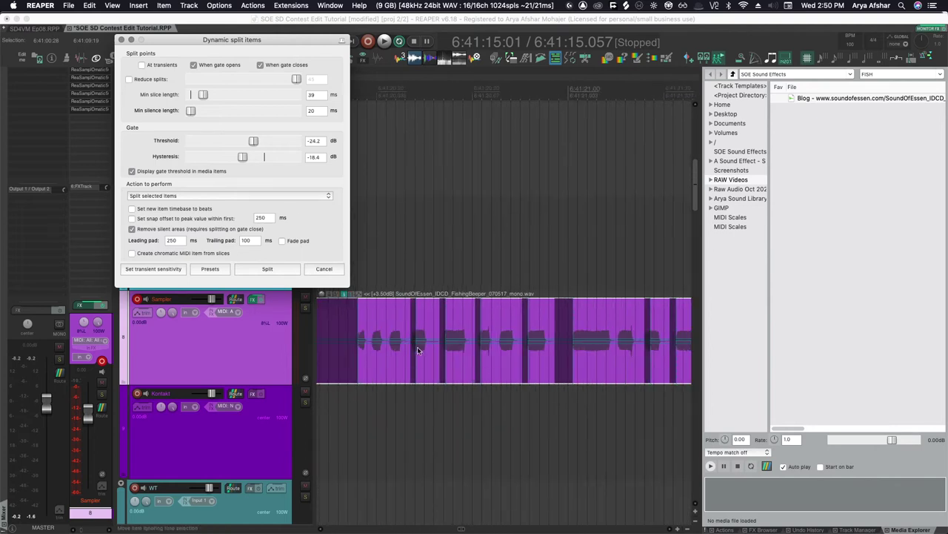
{"action": "left_click", "coordinate": [274, 268]}
{"action": "scroll", "coordinate": [423, 385], "scroll_direction": "down", "scroll_amount": 10}
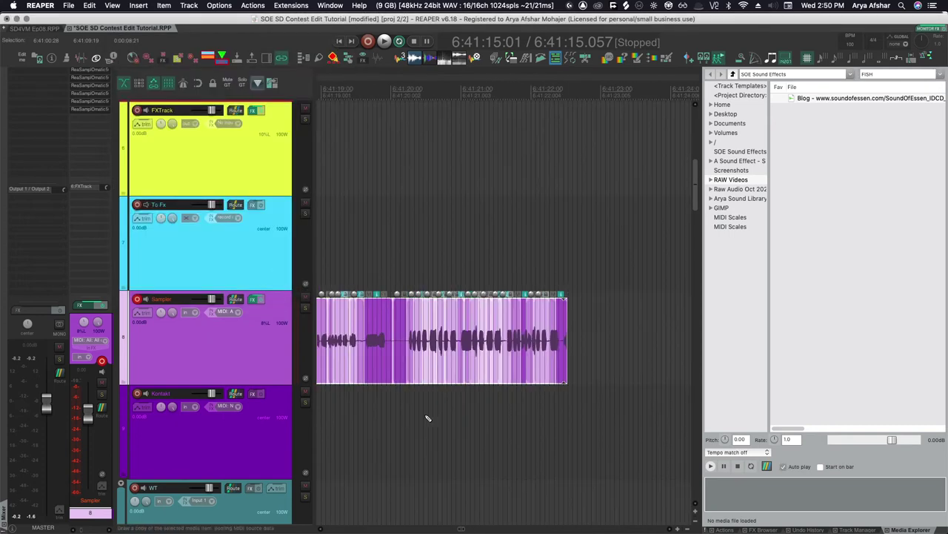
{"action": "left_click", "coordinate": [433, 405]}
{"action": "scroll", "coordinate": [430, 393], "scroll_direction": "up", "scroll_amount": 6}
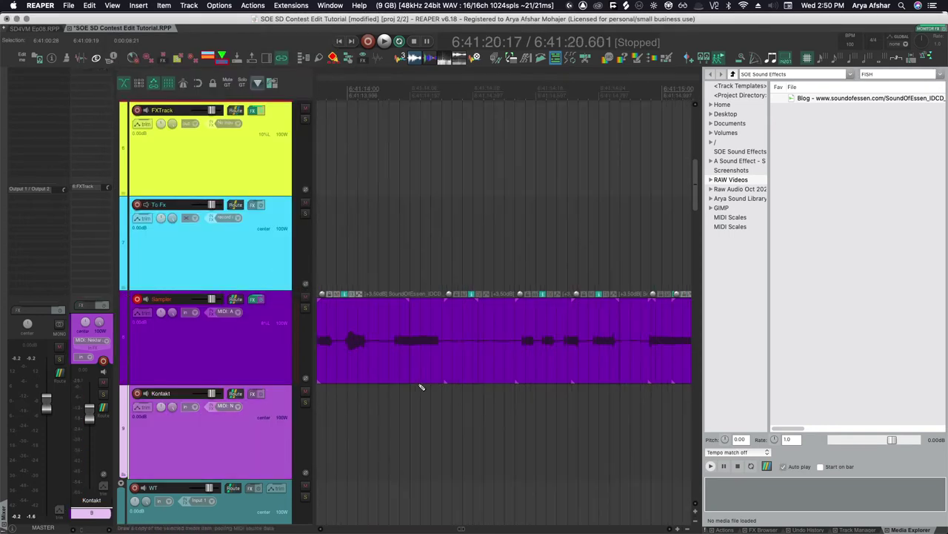
{"action": "scroll", "coordinate": [360, 362], "scroll_direction": "down", "scroll_amount": 6}
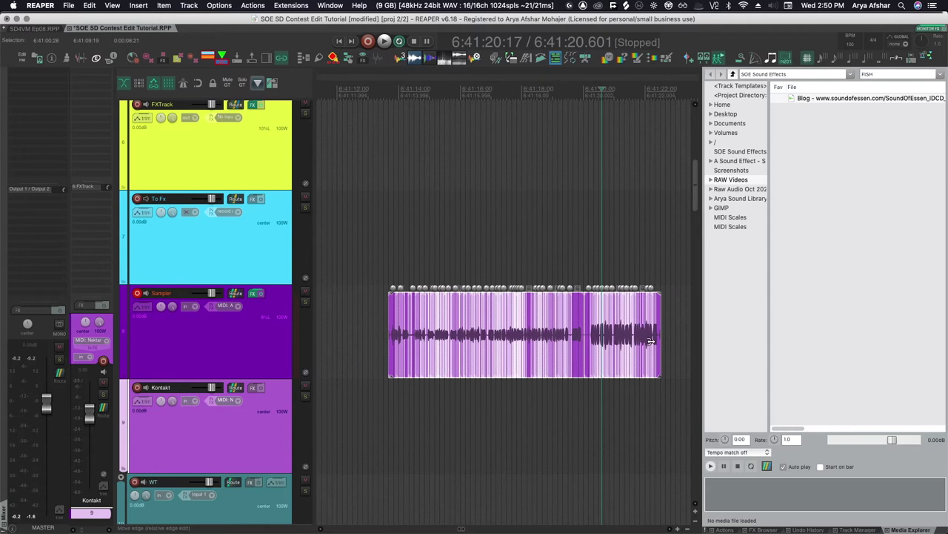
Open the Track/Item Name Manipulation script for the split items and clear all their names
{"action": "left_click", "coordinate": [708, 61]}
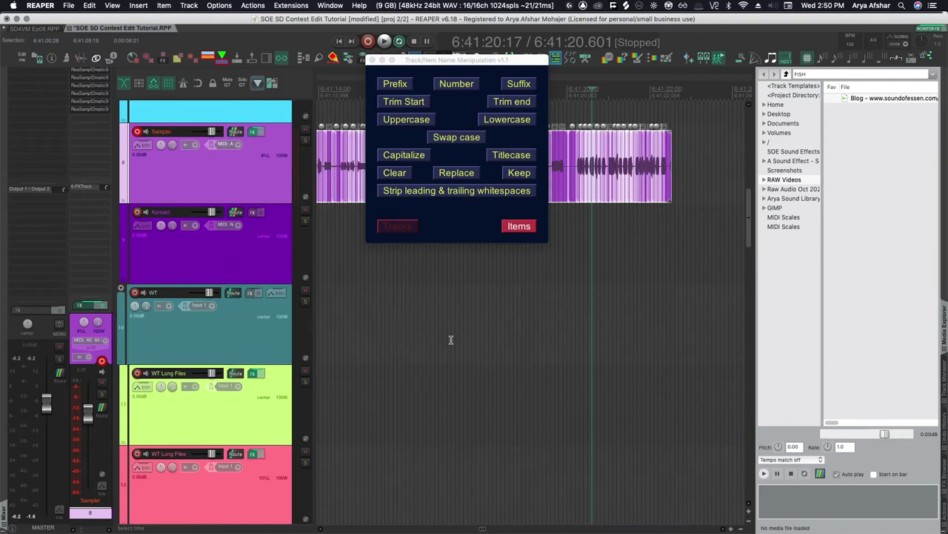
{"action": "scroll", "coordinate": [454, 359], "scroll_direction": "up", "scroll_amount": 4}
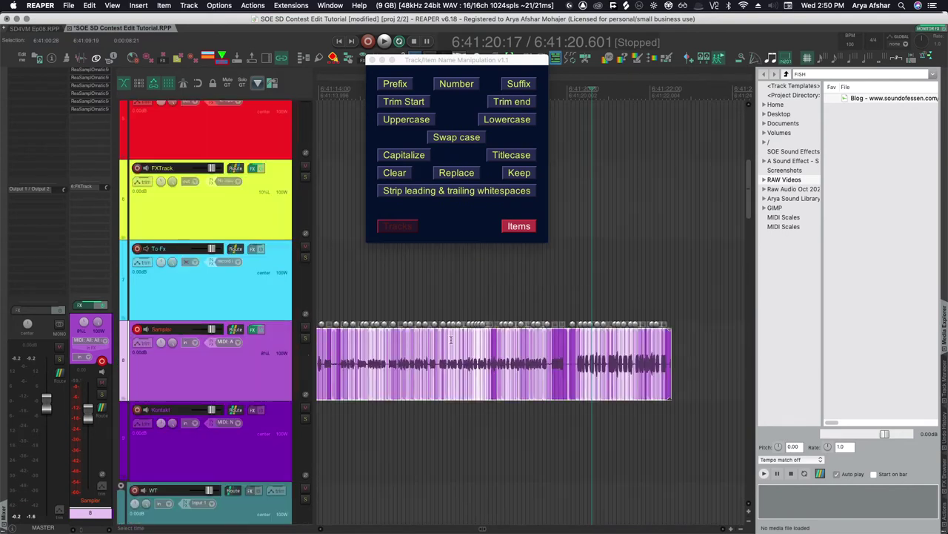
{"action": "scroll", "coordinate": [454, 358], "scroll_direction": "up", "scroll_amount": 2}
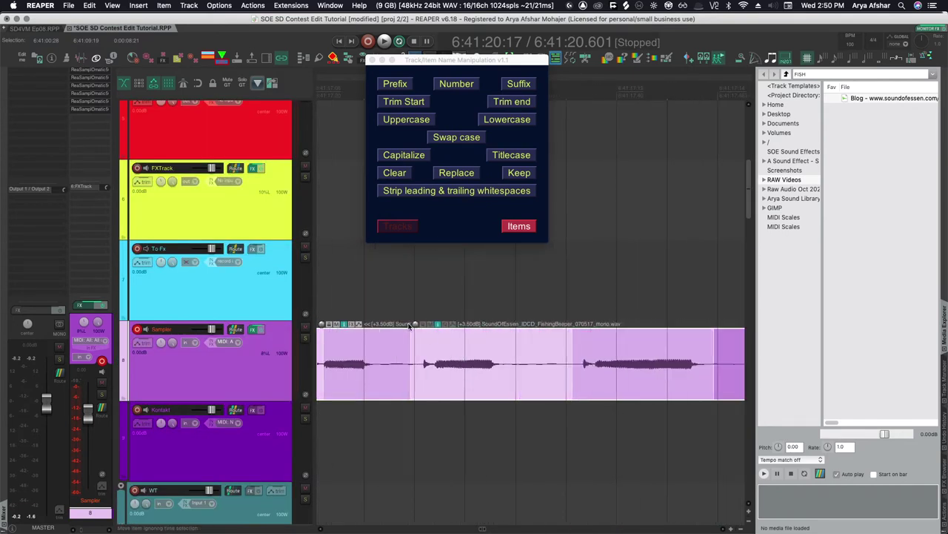
{"action": "scroll", "coordinate": [443, 363], "scroll_direction": "down", "scroll_amount": 2}
{"action": "left_click", "coordinate": [394, 172]}
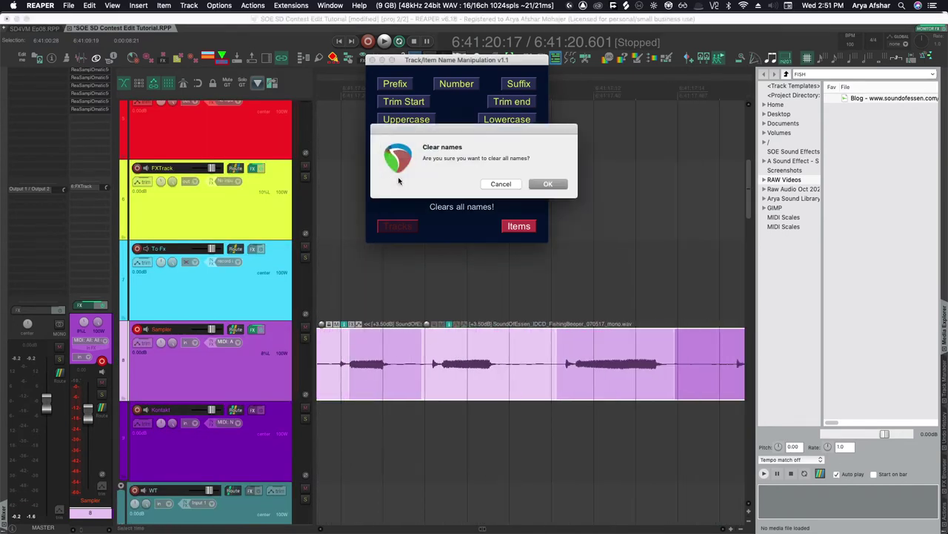
{"action": "left_click", "coordinate": [547, 184]}
Prefix the split items' names with Fishing Beeper Chops and add suffix numbering starting at 01 (s01)
{"action": "left_click", "coordinate": [395, 85]}
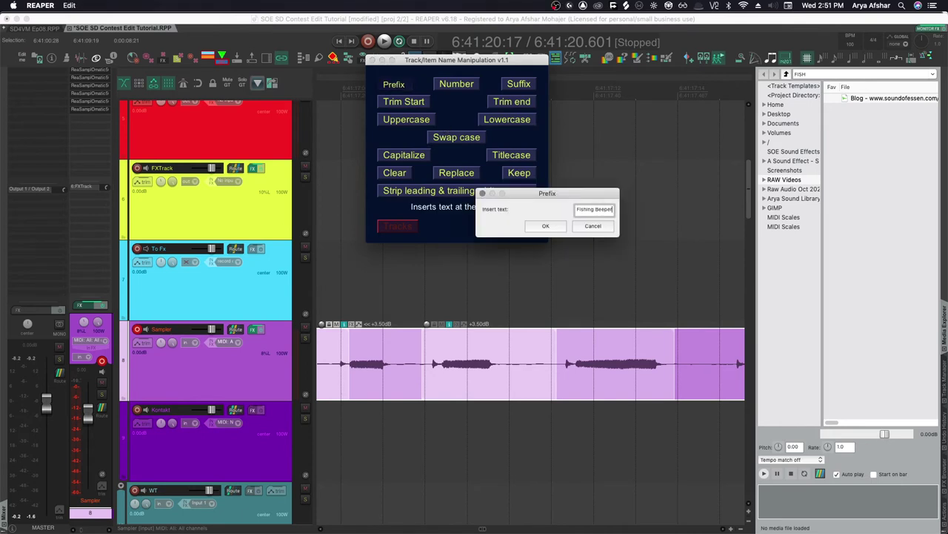
{"action": "key", "text": "Return"}
{"action": "left_click", "coordinate": [456, 84]}
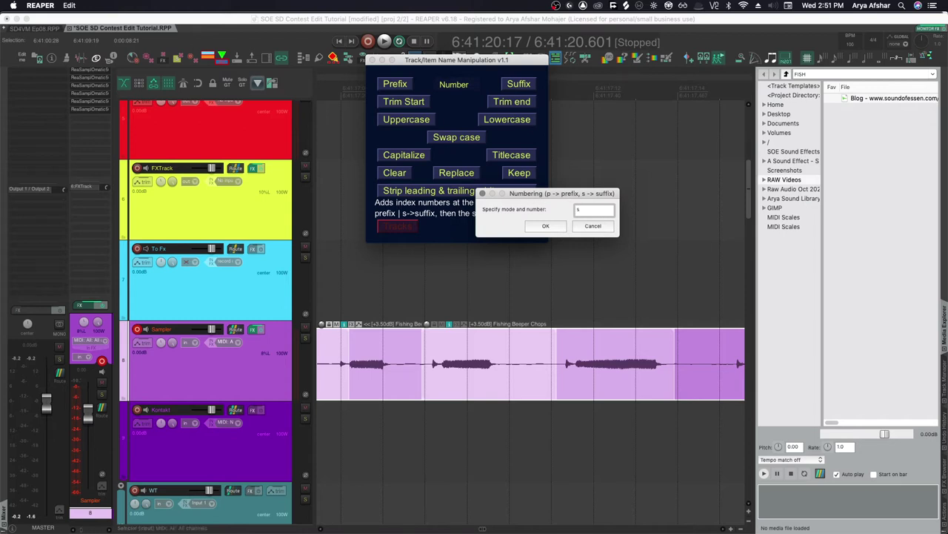
{"action": "type", "text": "s01"}
{"action": "left_click", "coordinate": [546, 226]}
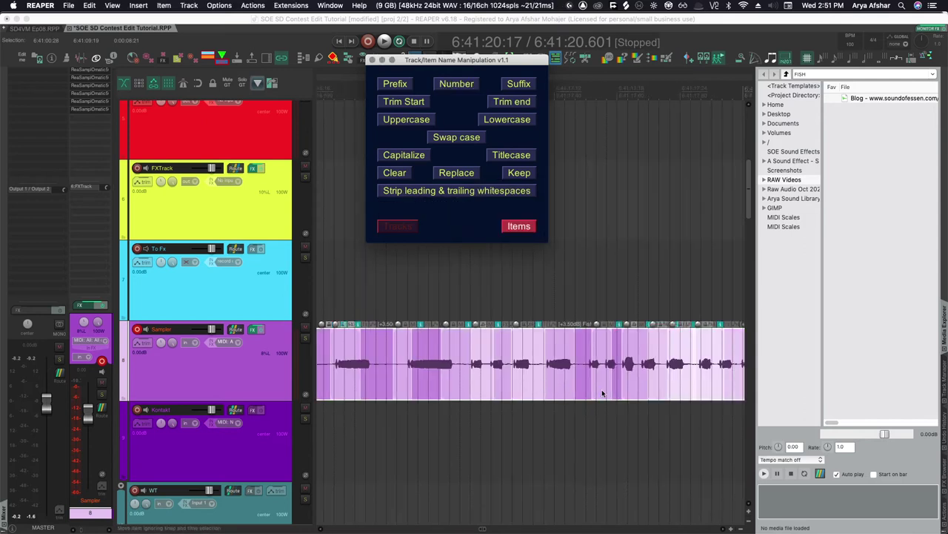
{"action": "scroll", "coordinate": [604, 394], "scroll_direction": "up", "scroll_amount": 5}
{"action": "scroll", "coordinate": [563, 392], "scroll_direction": "right", "scroll_amount": 5}
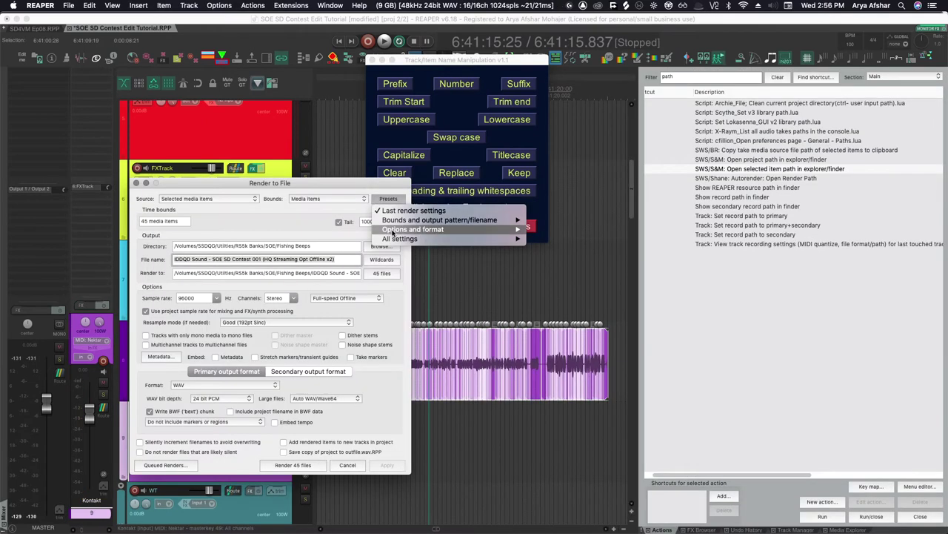
Render the selected items as individual WAV files using the RS5K Samples preset and the $item file name
{"action": "mouse_move", "coordinate": [445, 238]}
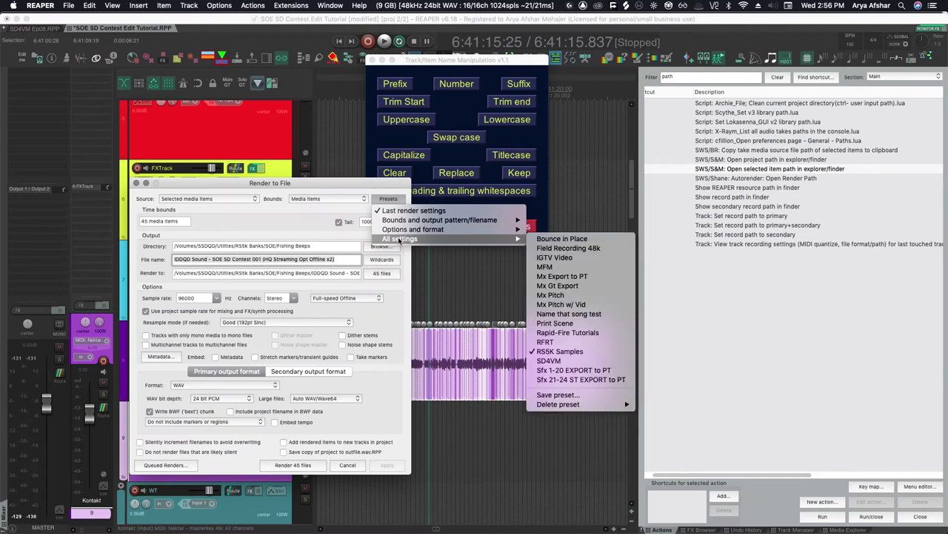
{"action": "left_click", "coordinate": [556, 352]}
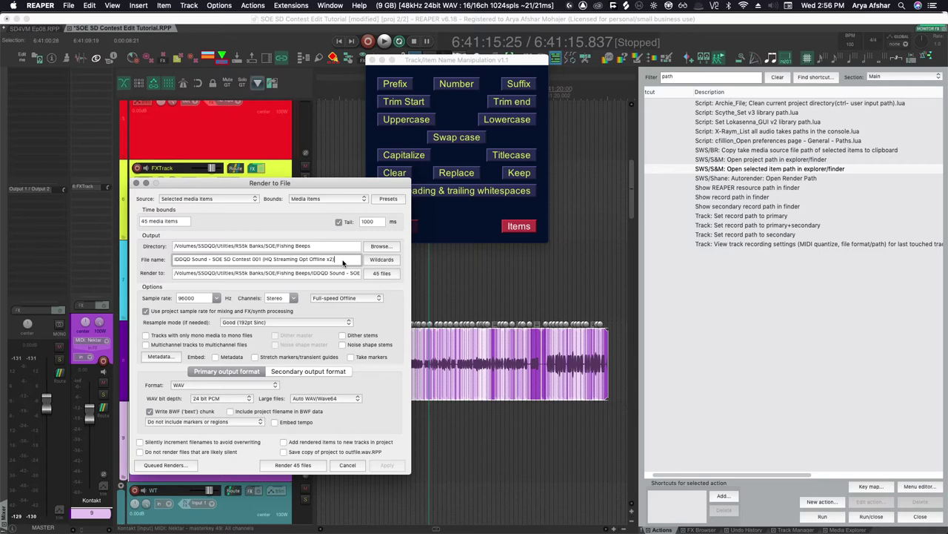
{"action": "left_click_drag", "start_coordinate": [343, 262], "coordinate": [125, 258]}
{"action": "type", "text": "$item"}
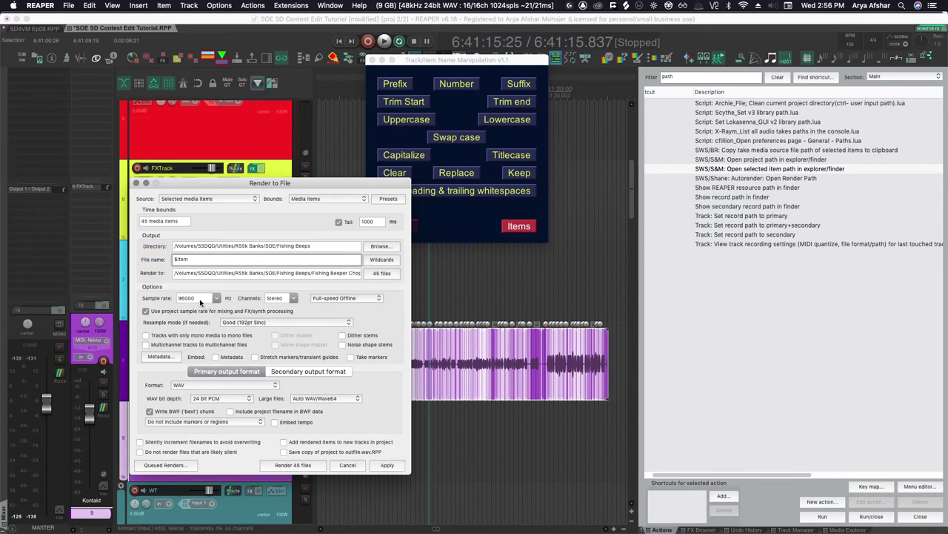
{"action": "left_click", "coordinate": [292, 465]}
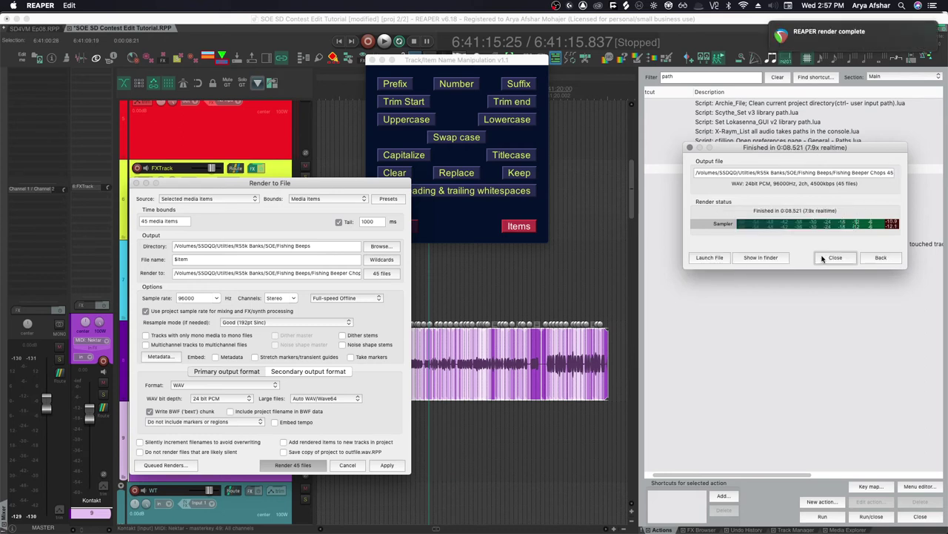
Show the rendered files in Finder, move its window aside and close the render dialogs
{"action": "left_click", "coordinate": [771, 257]}
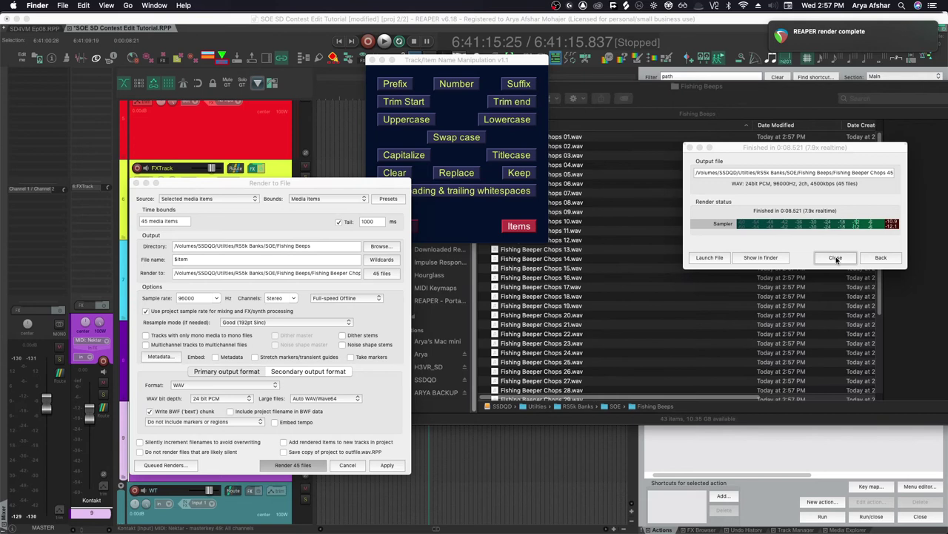
{"action": "scroll", "coordinate": [583, 226], "scroll_direction": "down", "scroll_amount": 5}
{"action": "scroll", "coordinate": [552, 164], "scroll_direction": "up", "scroll_amount": 5}
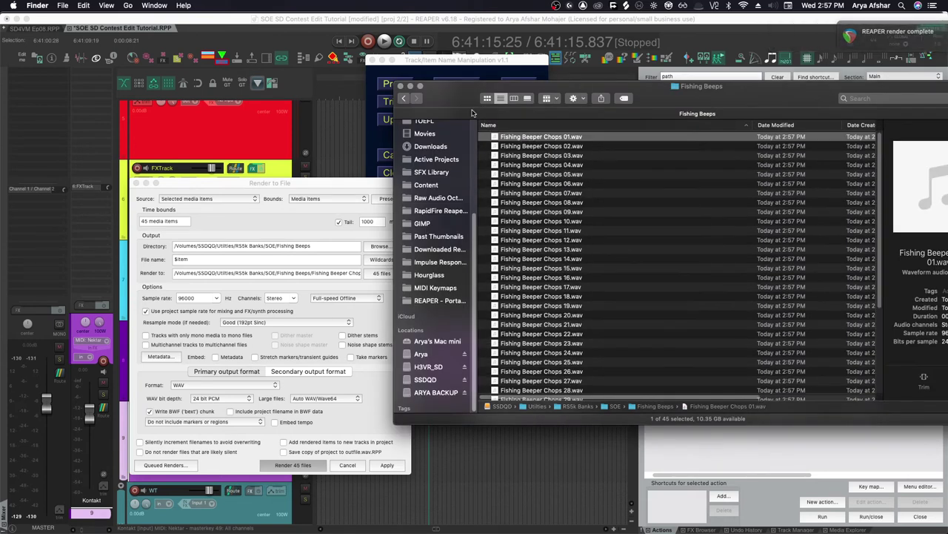
{"action": "left_click_drag", "start_coordinate": [464, 100], "coordinate": [681, 111]}
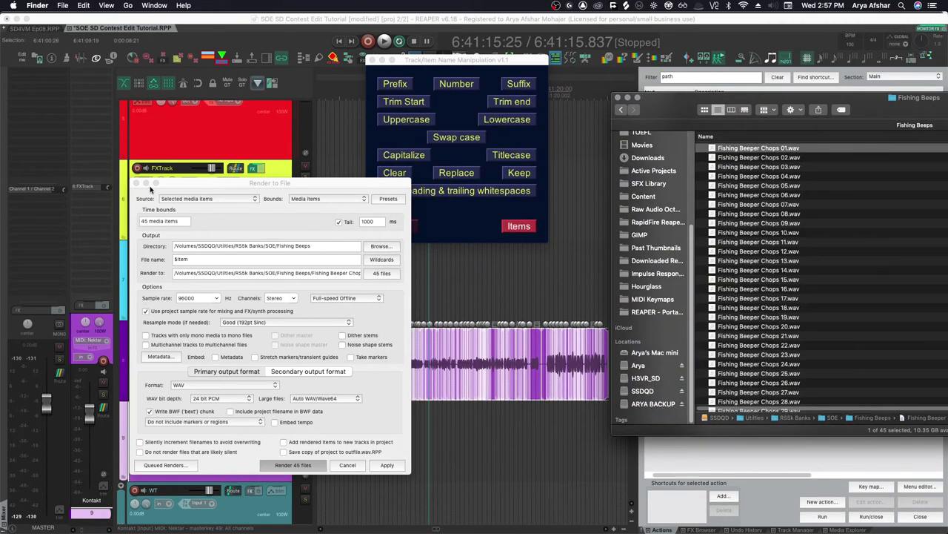
{"action": "left_click", "coordinate": [348, 464]}
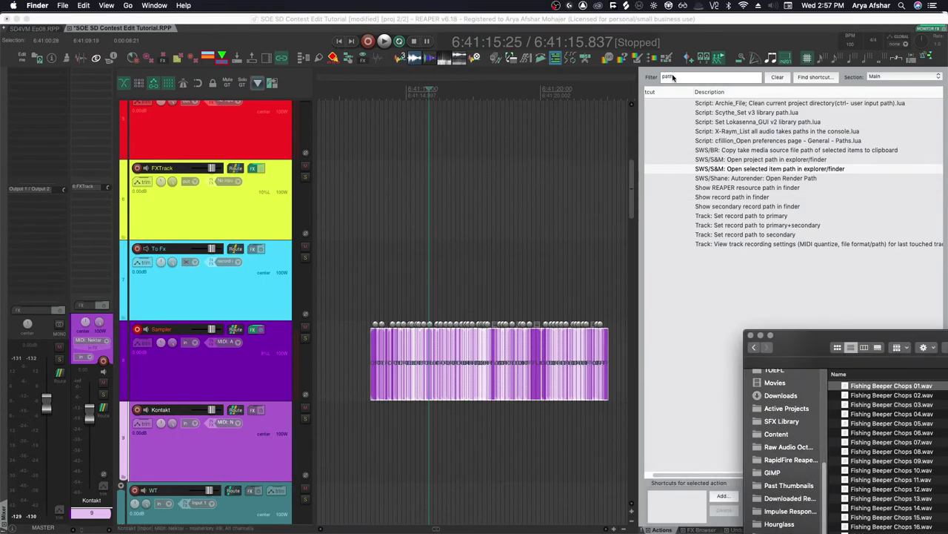
Find the actions containing RS5k, run Script: mpl_RS5k manager (background).lua and move its window clear of the item lanes
{"action": "type", "text": "RS5k"}
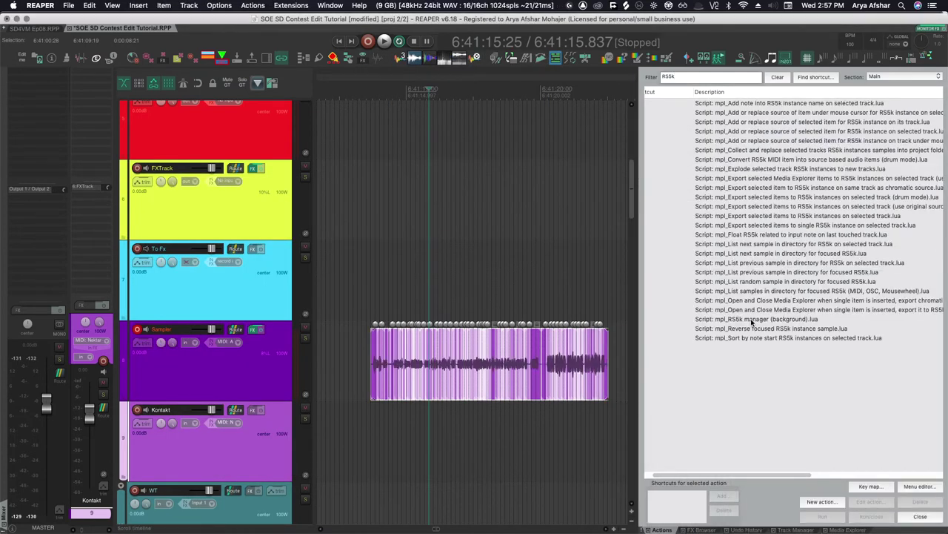
{"action": "left_click", "coordinate": [752, 319]}
{"action": "left_click", "coordinate": [822, 515]}
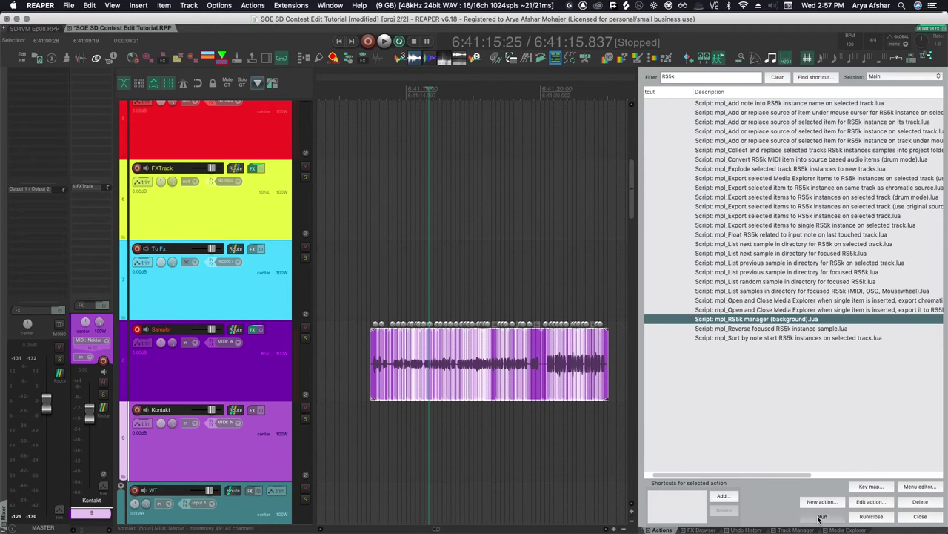
{"action": "left_click_drag", "start_coordinate": [418, 133], "coordinate": [292, 87]}
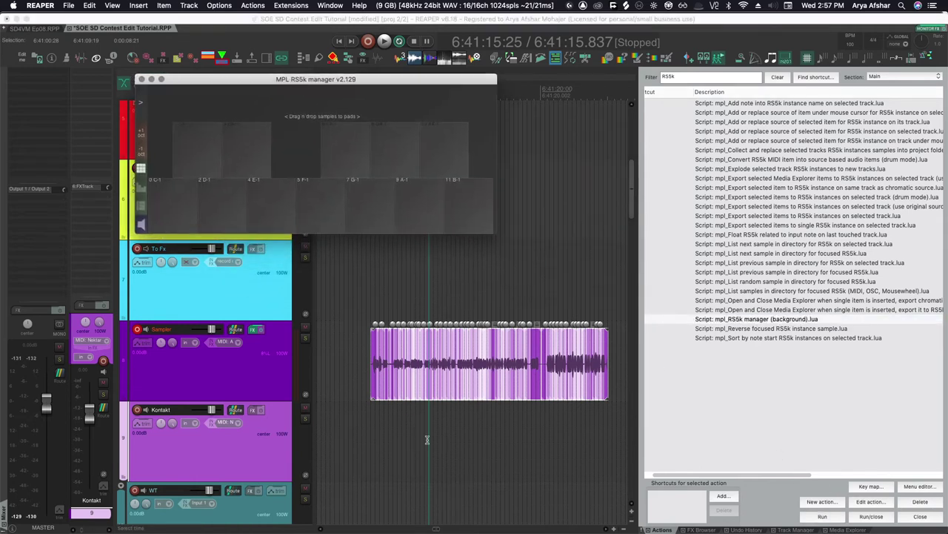
Load all the rendered Fishing Beeper Chops files from Finder onto the RS5k manager's pads, starting at note 6
{"action": "left_click", "coordinate": [76, 515]}
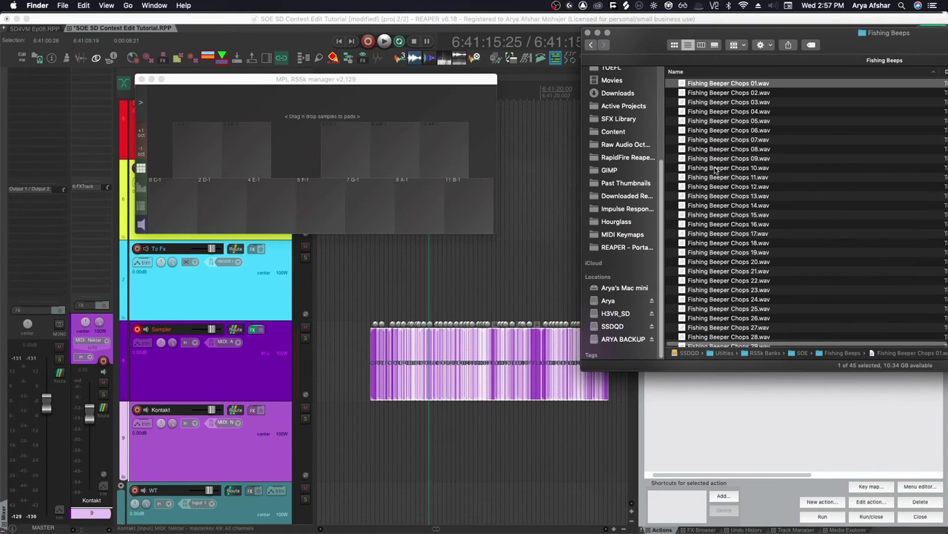
{"action": "scroll", "coordinate": [744, 289], "scroll_direction": "down", "scroll_amount": 5}
{"action": "key", "text": "super+a"}
{"action": "scroll", "coordinate": [724, 178], "scroll_direction": "up", "scroll_amount": 5}
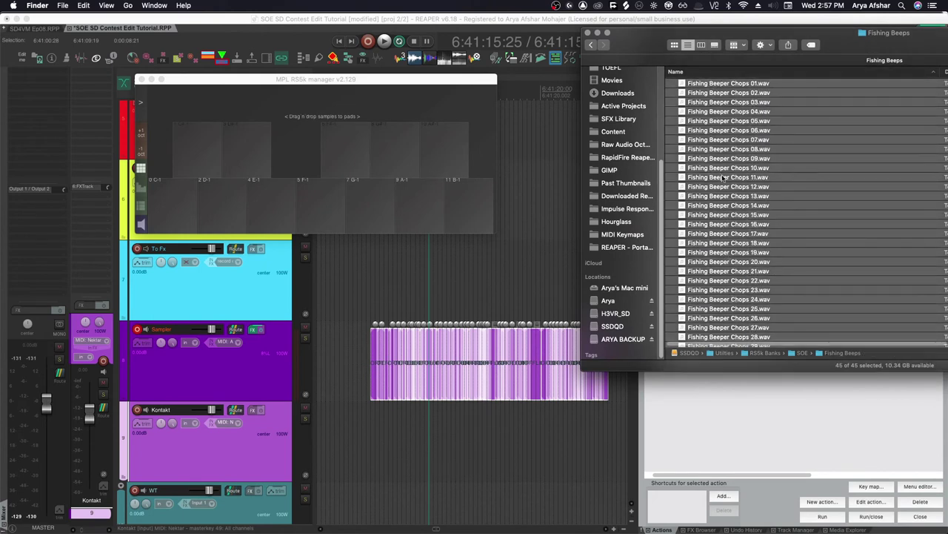
{"action": "left_click_drag", "start_coordinate": [635, 109], "coordinate": [312, 164]}
{"action": "left_click", "coordinate": [159, 160]}
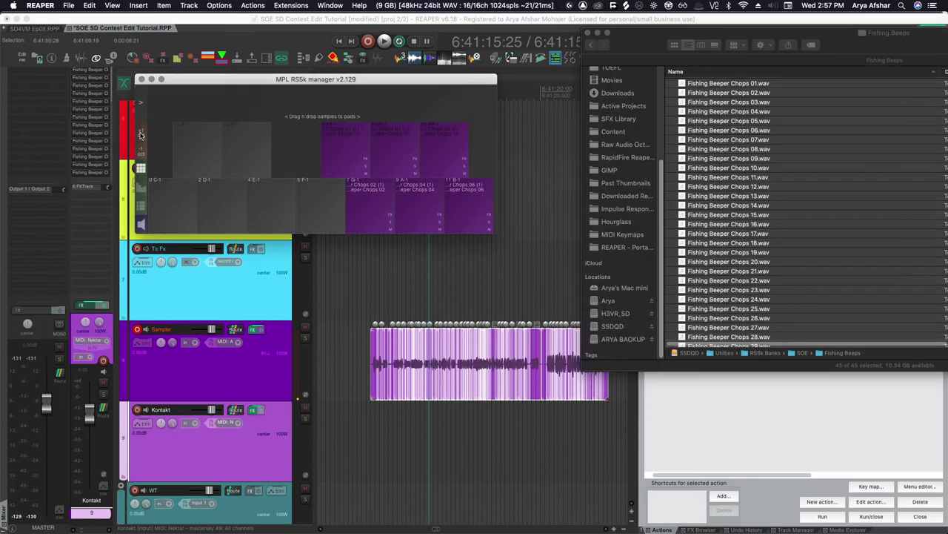
Step through the RS5k manager's pad octaves to check how the chops are mapped across the notes
{"action": "left_click", "coordinate": [142, 134]}
{"action": "left_click", "coordinate": [143, 134]}
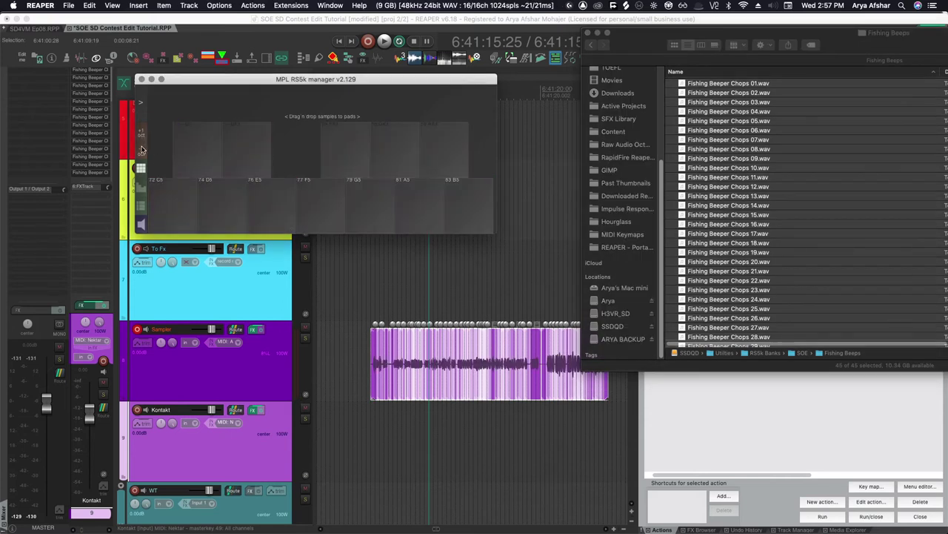
{"action": "left_click", "coordinate": [142, 150]}
{"action": "left_click", "coordinate": [142, 152]}
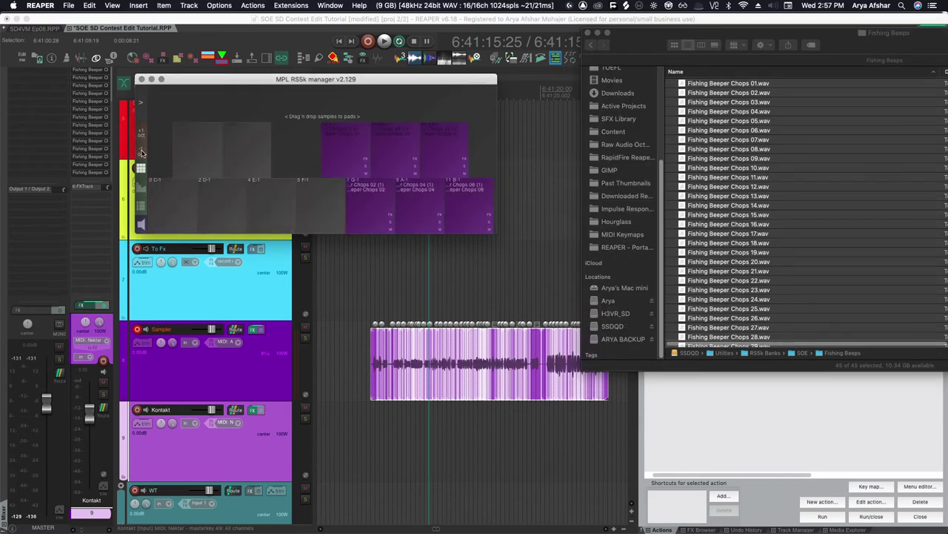
{"action": "left_click", "coordinate": [142, 135]}
{"action": "left_click", "coordinate": [142, 136]}
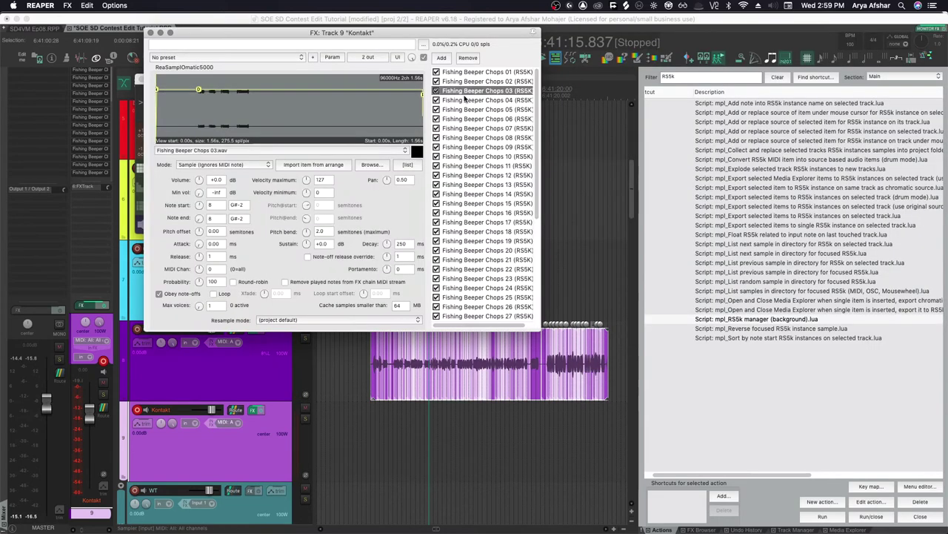
Examine the note start and note end of several Fishing Beeper Chops sampler instances in the Kontakt track's effect chain
{"action": "left_click", "coordinate": [464, 103]}
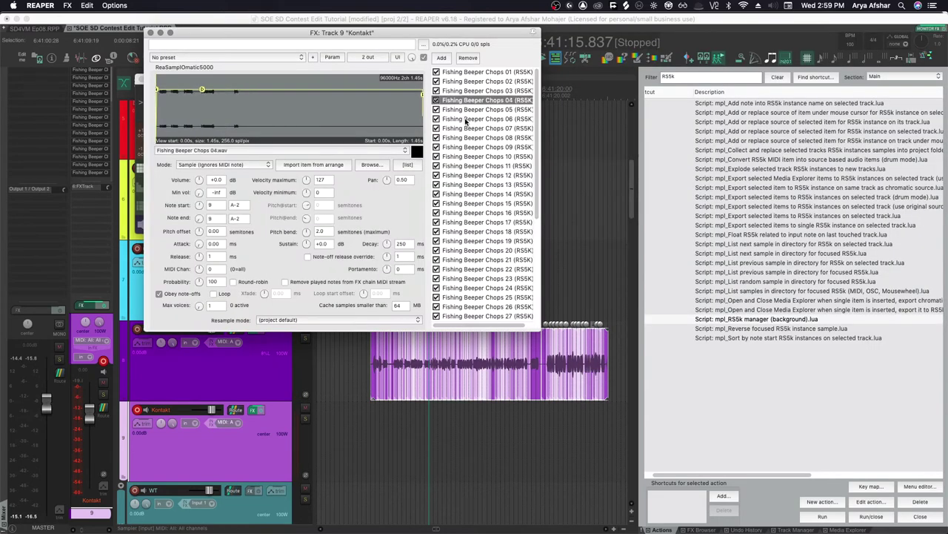
{"action": "left_click", "coordinate": [465, 120]}
{"action": "left_click", "coordinate": [466, 146]}
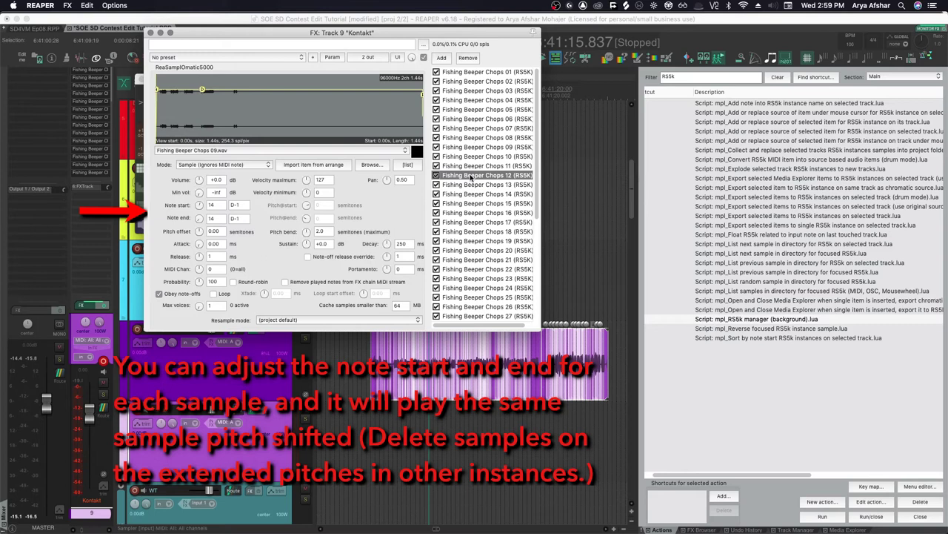
{"action": "left_click", "coordinate": [468, 214]}
{"action": "left_click", "coordinate": [468, 252]}
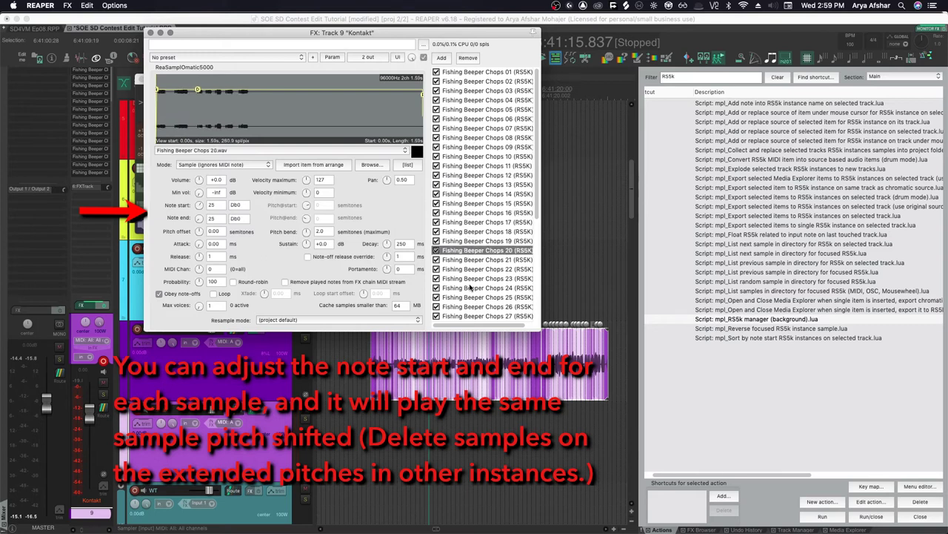
Examine the Fishing Beeper Chops 24 sampler instance in the Kontakt track's effect chain
{"action": "left_click", "coordinate": [470, 287]}
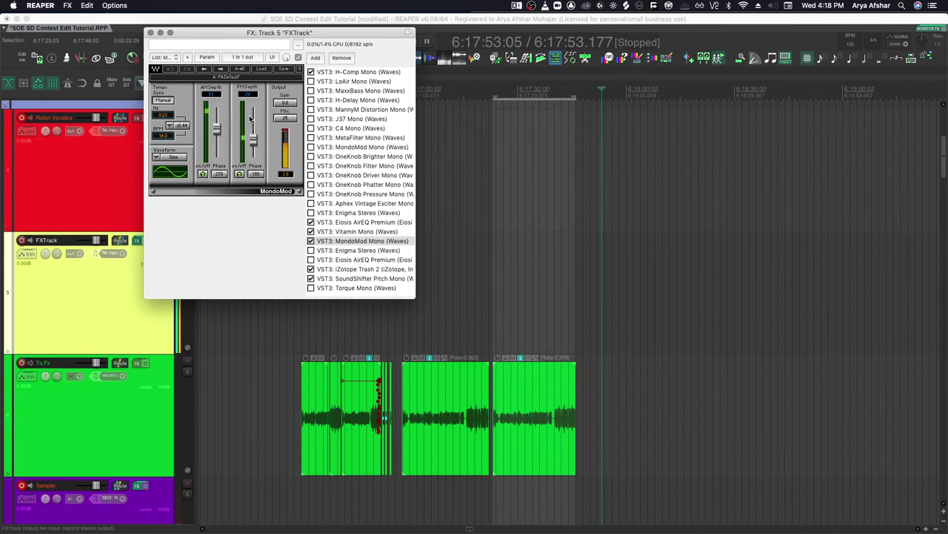
Start recording from about 6:17:51, past the existing items, and bring up the FXTrack effect chain during the take
{"action": "left_click", "coordinate": [604, 341]}
{"action": "left_click", "coordinate": [137, 240]}
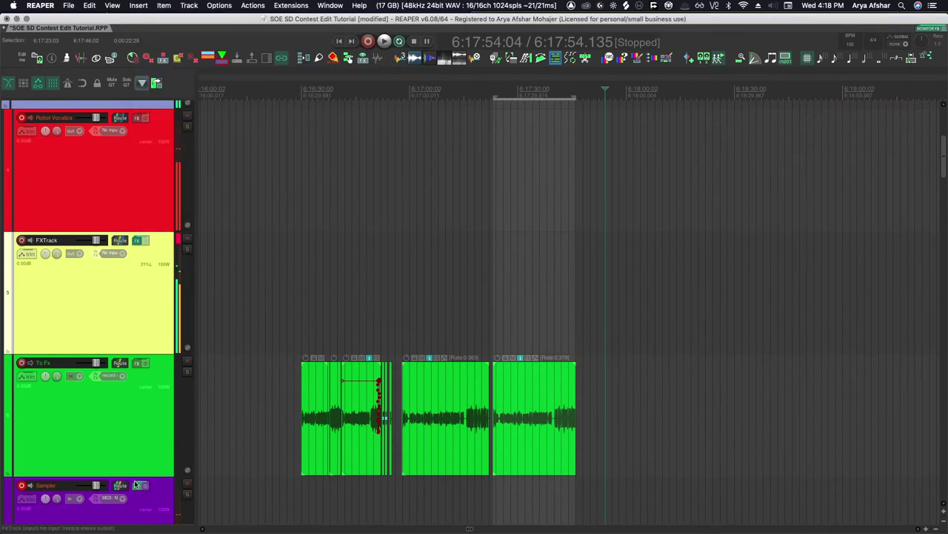
{"action": "left_click", "coordinate": [596, 321]}
{"action": "key", "text": "super+r"}
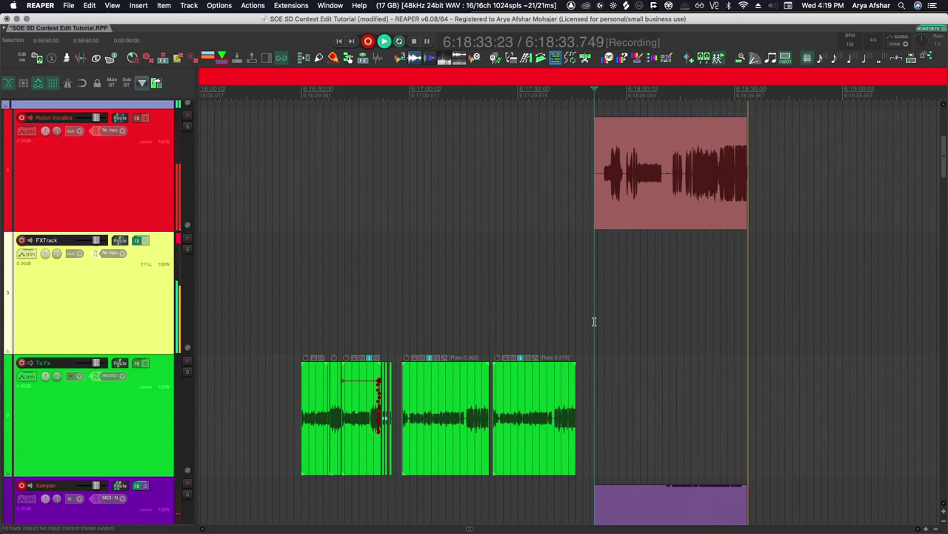
{"action": "left_click", "coordinate": [137, 240]}
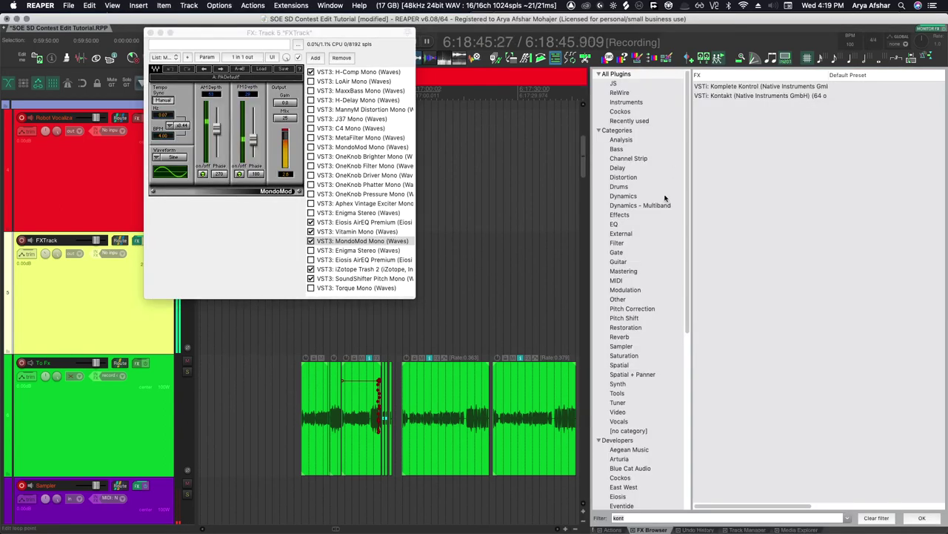
Add L1+ Ultramaximizer Stereo from the Dynamics effects to the end of the effect chain
{"action": "left_click", "coordinate": [623, 195]}
{"action": "left_click_drag", "start_coordinate": [742, 368], "coordinate": [365, 294]}
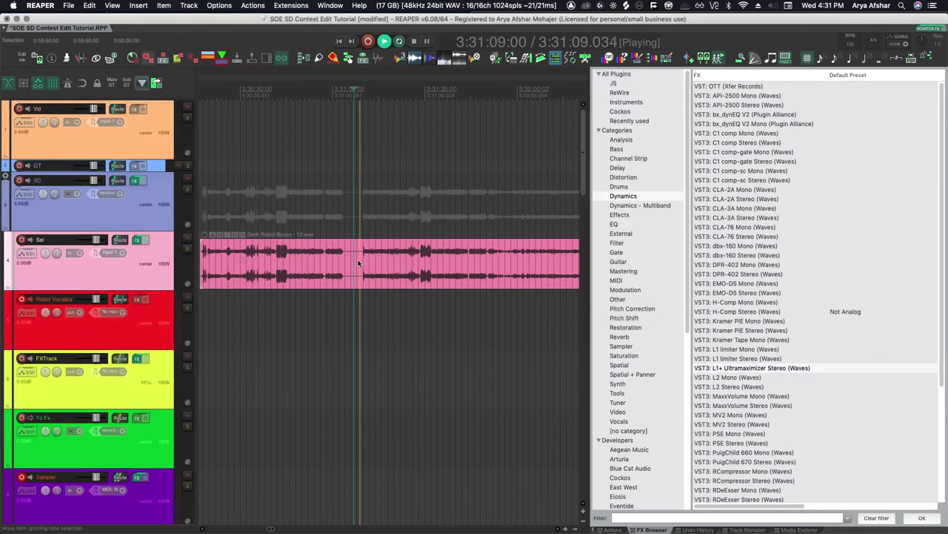
Trim the start of the Dark Robot Boops - 12.wav item to the silent gap and move it to the Robot Vocalize track
{"action": "left_click", "coordinate": [358, 262]}
{"action": "key", "text": "a"}
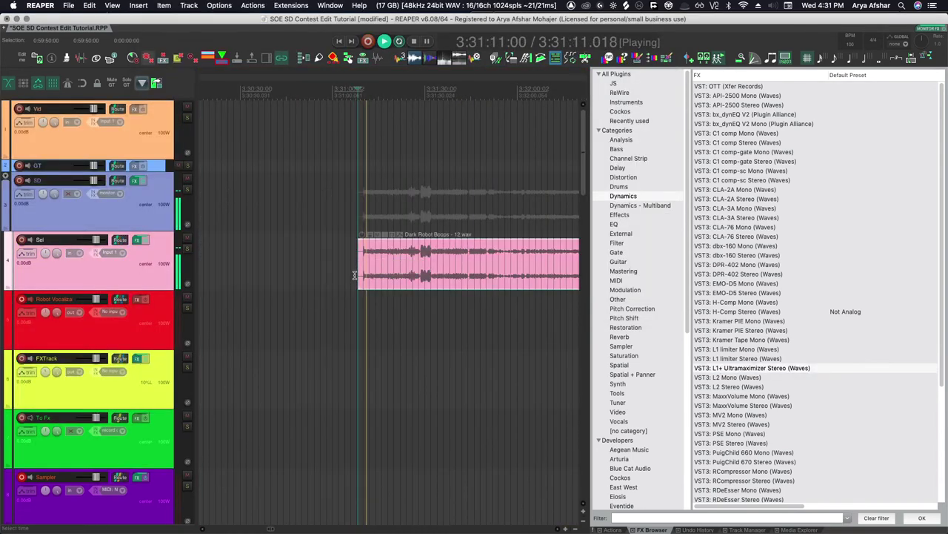
{"action": "key", "text": "space"}
{"action": "left_click_drag", "start_coordinate": [443, 278], "coordinate": [443, 309]}
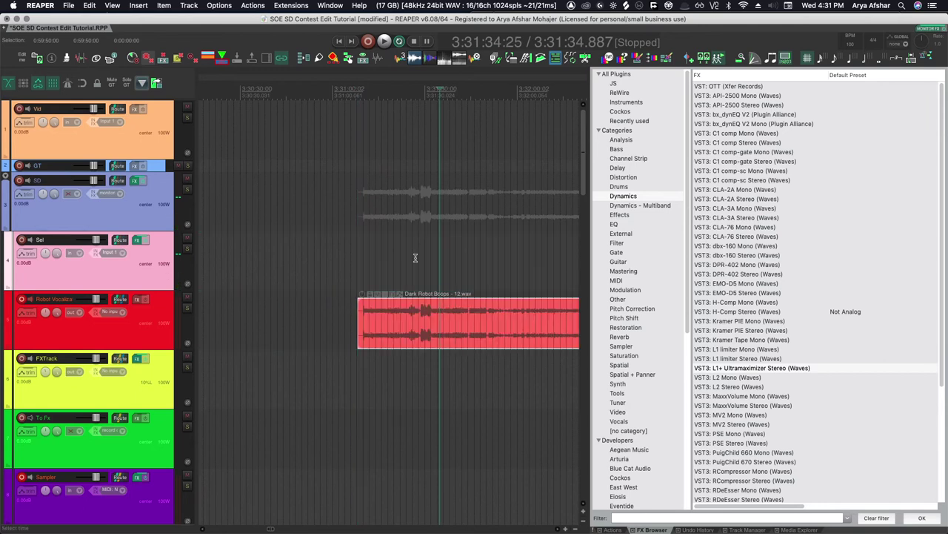
Split out a short phrase at about 3:31:28 from the Dark Robot Boops item and move it up to the Sel track
{"action": "left_click", "coordinate": [414, 263]}
{"action": "key", "text": "space"}
{"action": "scroll", "coordinate": [414, 266], "scroll_direction": "up", "scroll_amount": 5}
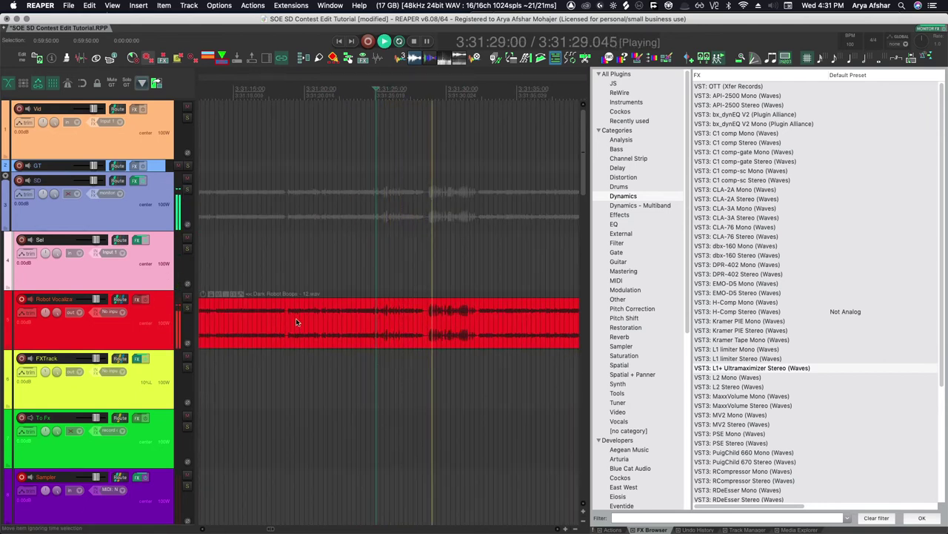
{"action": "left_click", "coordinate": [407, 355]}
{"action": "scroll", "coordinate": [422, 356], "scroll_direction": "up", "scroll_amount": 5}
{"action": "key", "text": "space"}
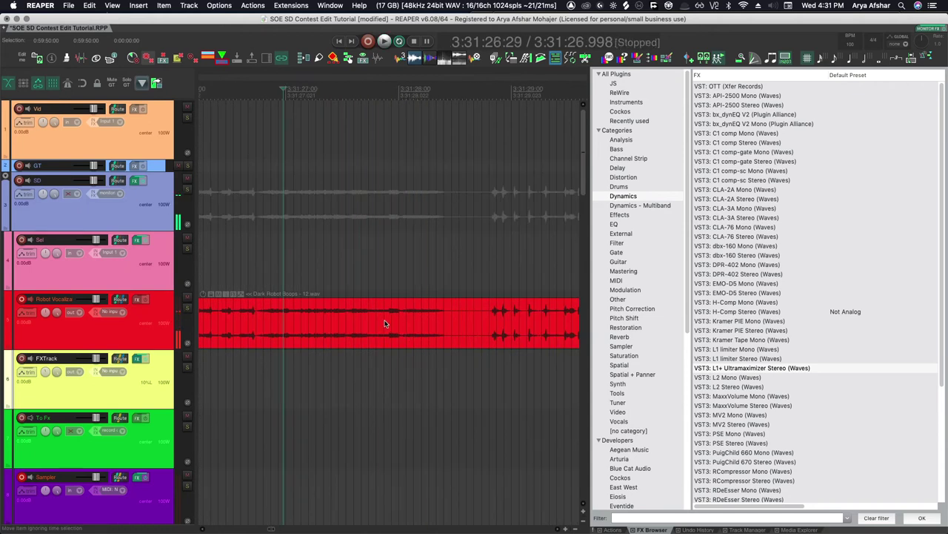
{"action": "left_click", "coordinate": [385, 324]}
{"action": "key", "text": "s"}
{"action": "left_click", "coordinate": [447, 325]}
{"action": "key", "text": "s"}
{"action": "left_click", "coordinate": [415, 338]}
{"action": "left_click_drag", "start_coordinate": [415, 339], "coordinate": [415, 266]}
Audition the following material, split out the phrase at about 3:31:43 and move it up to the Sel track
{"action": "key", "text": "space"}
{"action": "scroll", "coordinate": [418, 360], "scroll_direction": "down", "scroll_amount": 4}
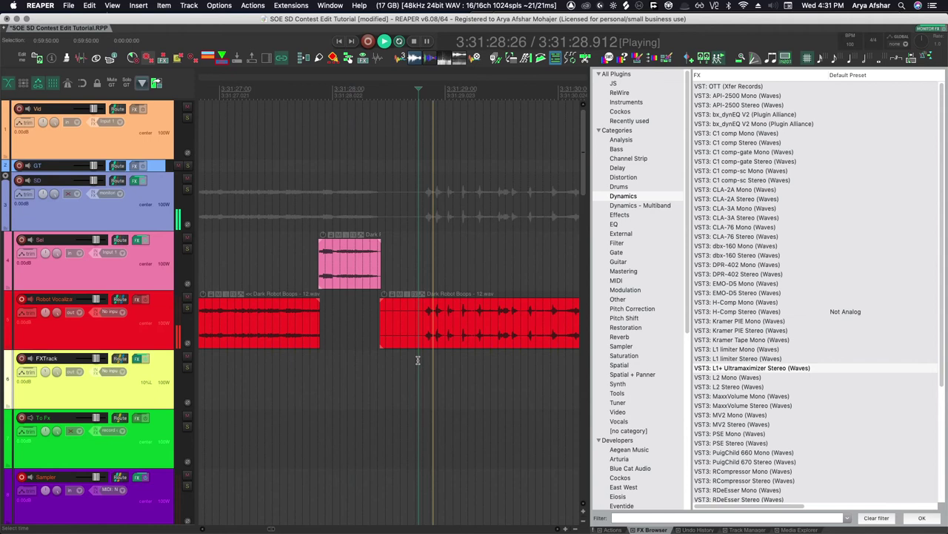
{"action": "key", "text": "super+z"}
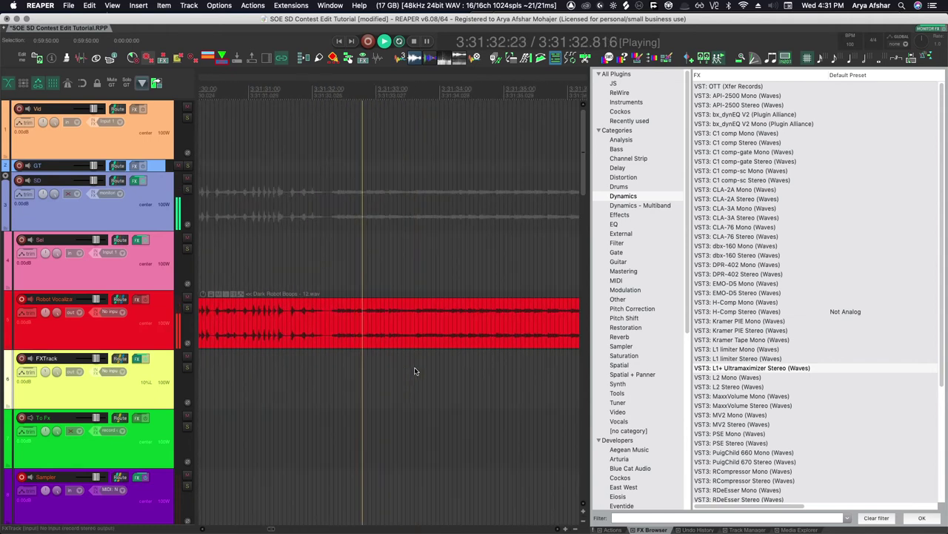
{"action": "scroll", "coordinate": [363, 346], "scroll_direction": "down", "scroll_amount": 3}
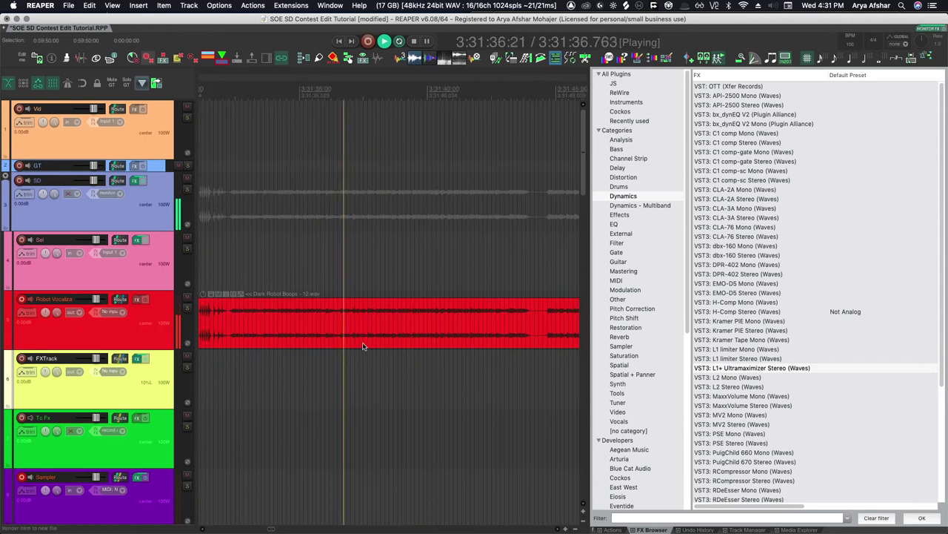
{"action": "left_click", "coordinate": [441, 358]}
{"action": "left_click", "coordinate": [393, 361]}
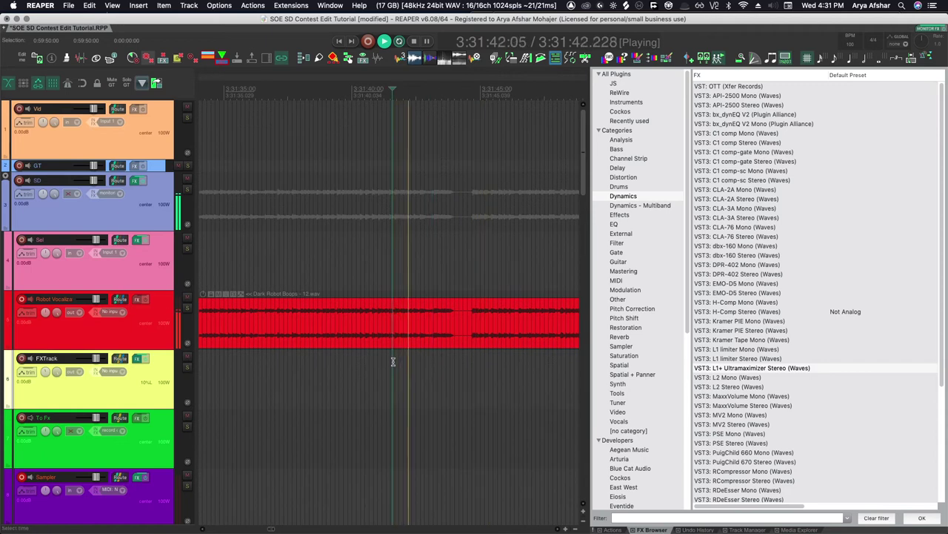
{"action": "left_click", "coordinate": [428, 324]}
{"action": "key", "text": "s"}
{"action": "left_click", "coordinate": [460, 320]}
{"action": "key", "text": "s"}
{"action": "left_click_drag", "start_coordinate": [443, 329], "coordinate": [443, 274]}
Split out the passage from about 3:33:07 to 3:33:16 and move it up to the Sel track
{"action": "scroll", "coordinate": [455, 315], "scroll_direction": "right", "scroll_amount": 5}
{"action": "left_click", "coordinate": [445, 354]}
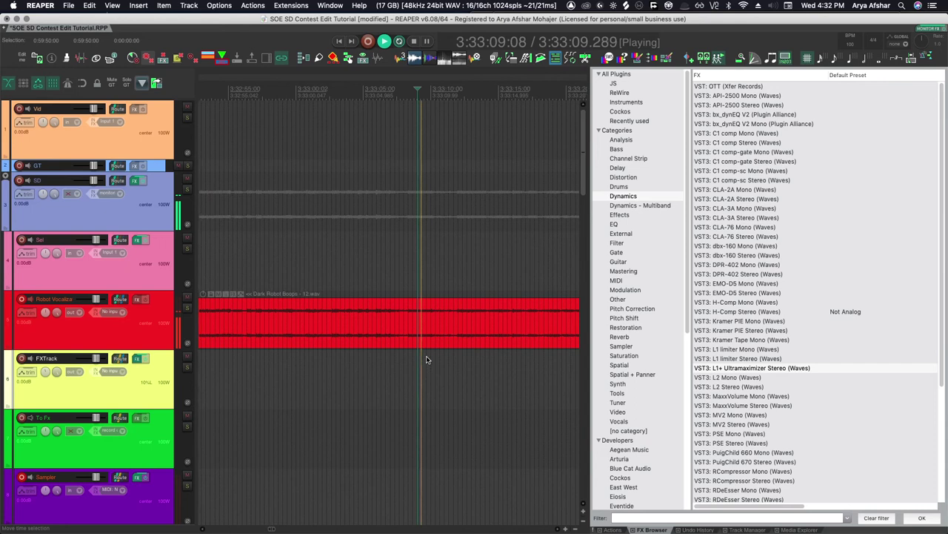
{"action": "left_click", "coordinate": [327, 320]}
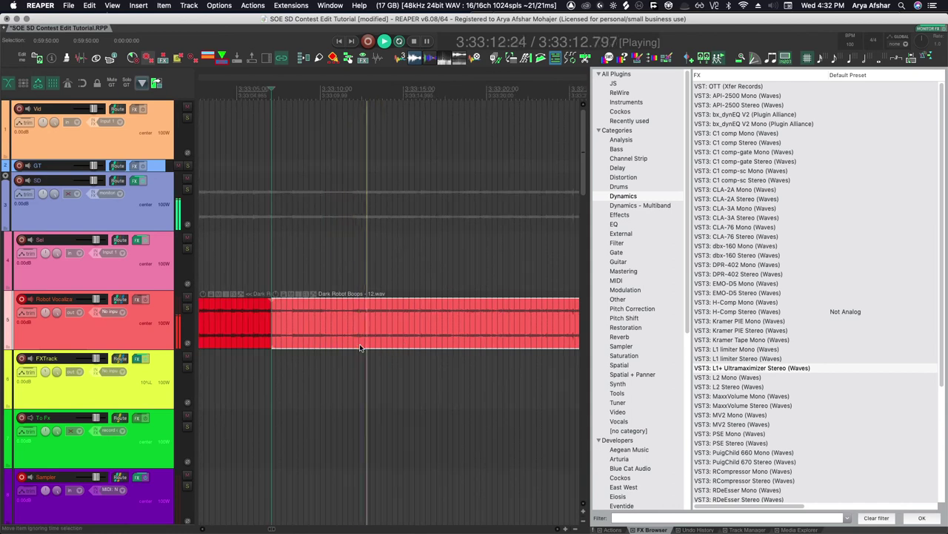
{"action": "scroll", "coordinate": [367, 341], "scroll_direction": "down", "scroll_amount": 3}
{"action": "key", "text": "s"}
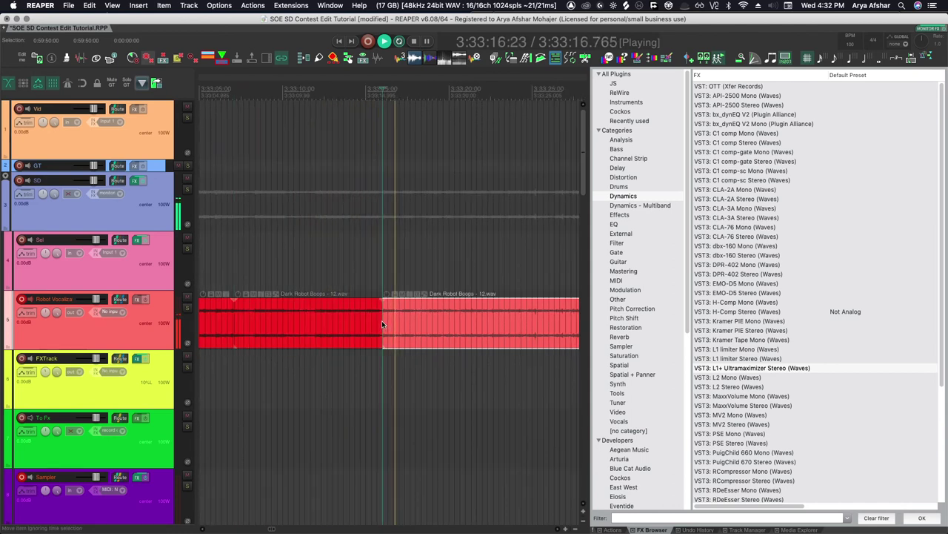
{"action": "left_click_drag", "start_coordinate": [330, 323], "coordinate": [329, 277]}
Audition the rest of the Dark Robot Boops recording for further usable phrases
{"action": "scroll", "coordinate": [339, 325], "scroll_direction": "right", "scroll_amount": 4}
{"action": "left_click", "coordinate": [443, 357]}
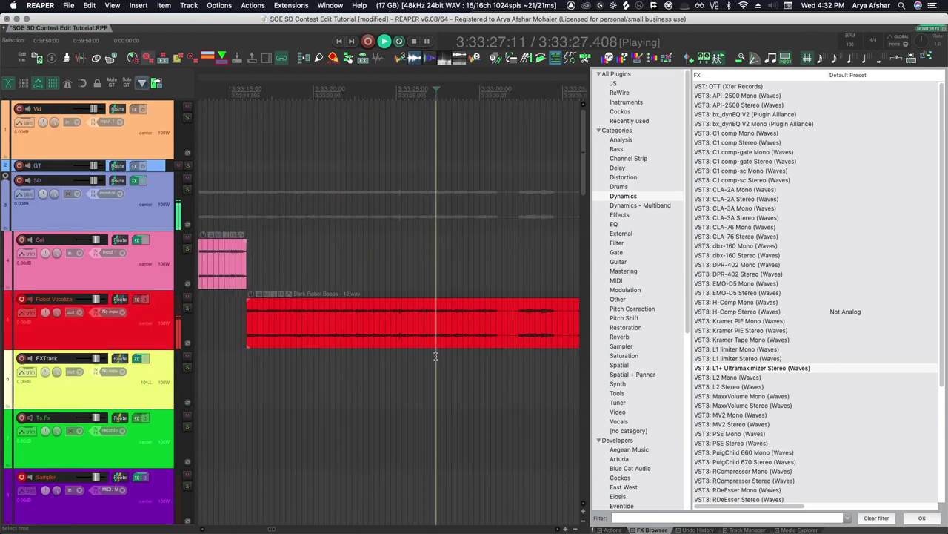
{"action": "scroll", "coordinate": [426, 356], "scroll_direction": "right", "scroll_amount": 5}
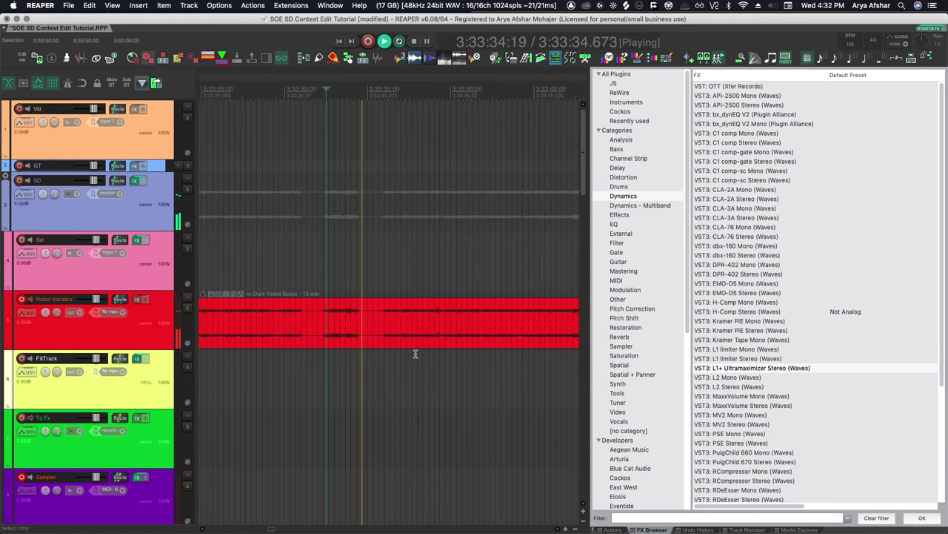
{"action": "scroll", "coordinate": [392, 357], "scroll_direction": "down", "scroll_amount": 3}
{"action": "scroll", "coordinate": [393, 357], "scroll_direction": "right", "scroll_amount": 4}
{"action": "left_click", "coordinate": [434, 358]}
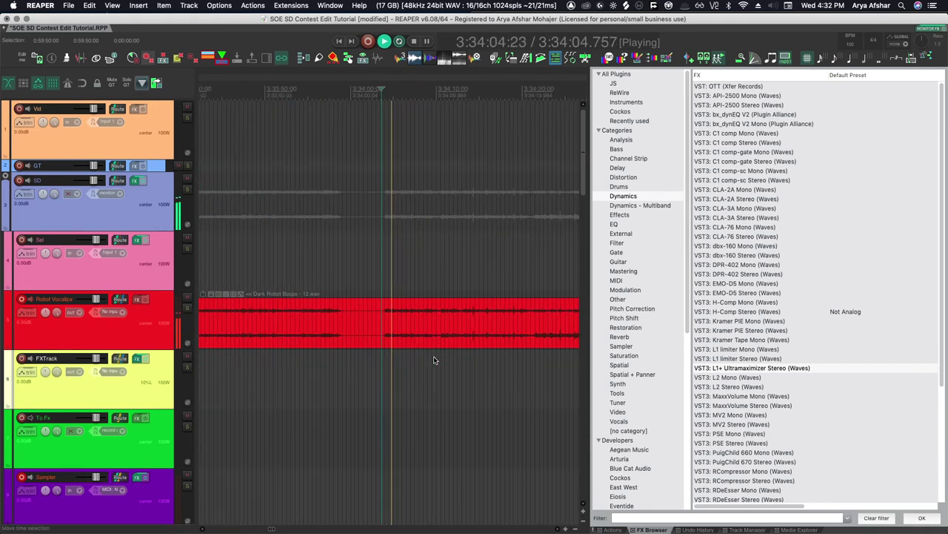
{"action": "scroll", "coordinate": [426, 359], "scroll_direction": "up", "scroll_amount": 2}
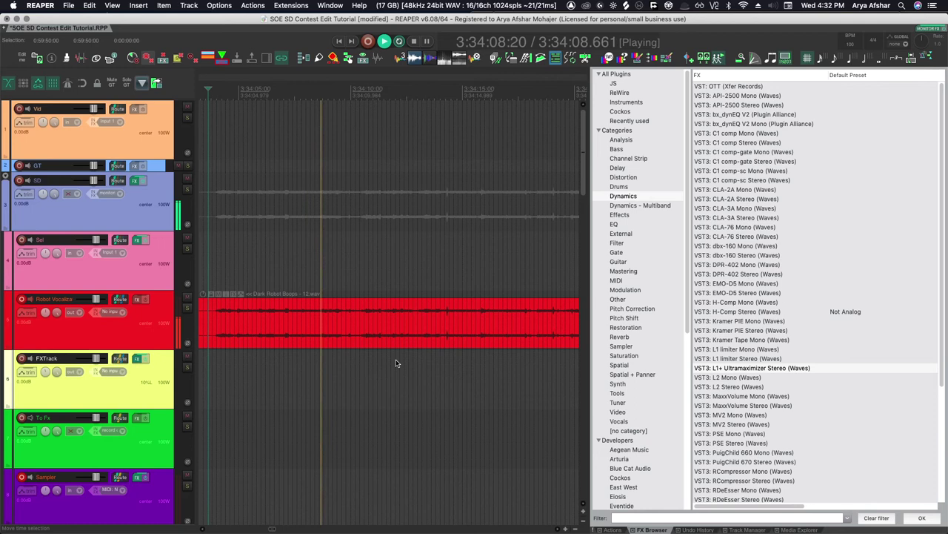
{"action": "scroll", "coordinate": [374, 357], "scroll_direction": "down", "scroll_amount": 4}
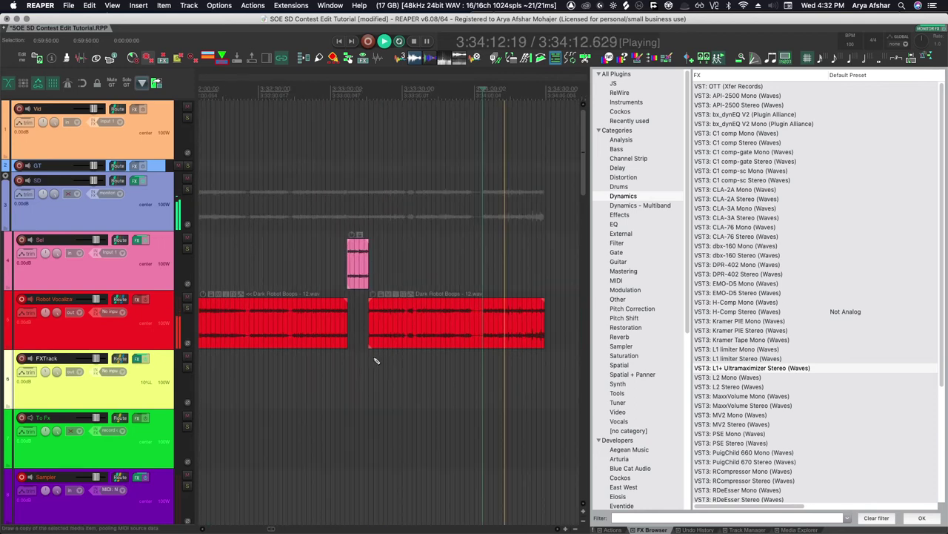
{"action": "scroll", "coordinate": [376, 361], "scroll_direction": "left", "scroll_amount": 4}
{"action": "scroll", "coordinate": [398, 363], "scroll_direction": "down", "scroll_amount": 3}
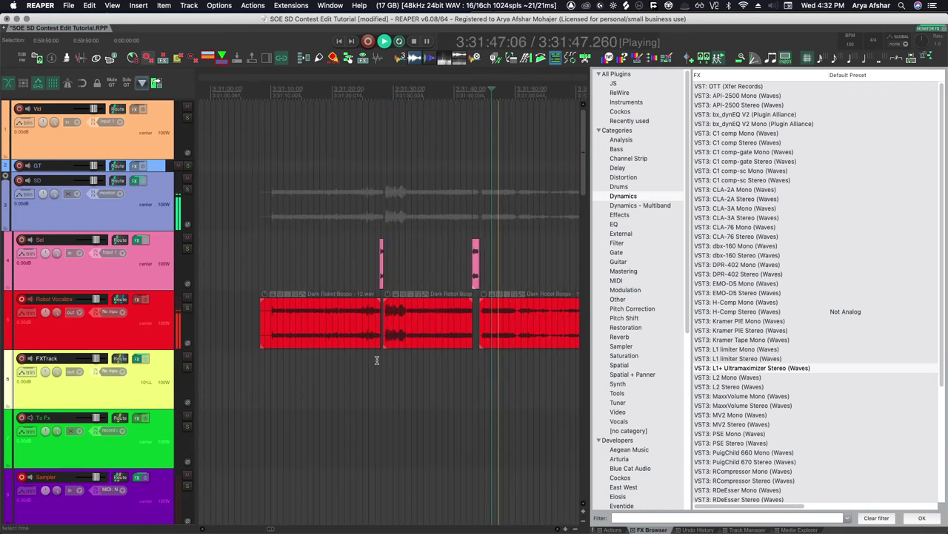
Split out the boop phrase at about 3:31:31 on Robot Vocalize and move it up to the Sel track
{"action": "left_click", "coordinate": [394, 363]}
{"action": "scroll", "coordinate": [396, 362], "scroll_direction": "up", "scroll_amount": 4}
{"action": "key", "text": "space"}
{"action": "scroll", "coordinate": [423, 332], "scroll_direction": "up", "scroll_amount": 4}
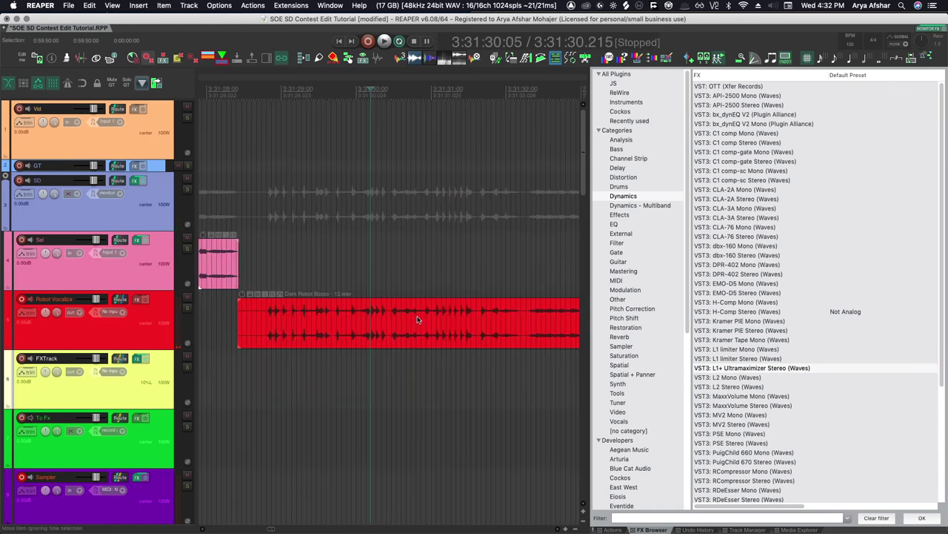
{"action": "key", "text": "s"}
{"action": "key", "text": "s"}
{"action": "left_click", "coordinate": [466, 311]}
{"action": "key", "text": "KP_8"}
Audition the opening of the Dark Robot Boops item and move a chop from about 3:31:18 up to the Sel track
{"action": "scroll", "coordinate": [468, 306], "scroll_direction": "down", "scroll_amount": 4}
{"action": "left_click", "coordinate": [234, 363]}
{"action": "key", "text": "space"}
{"action": "scroll", "coordinate": [269, 364], "scroll_direction": "left", "scroll_amount": 2}
{"action": "left_click", "coordinate": [256, 364]}
{"action": "scroll", "coordinate": [285, 339], "scroll_direction": "up", "scroll_amount": 4}
{"action": "left_click", "coordinate": [264, 312]}
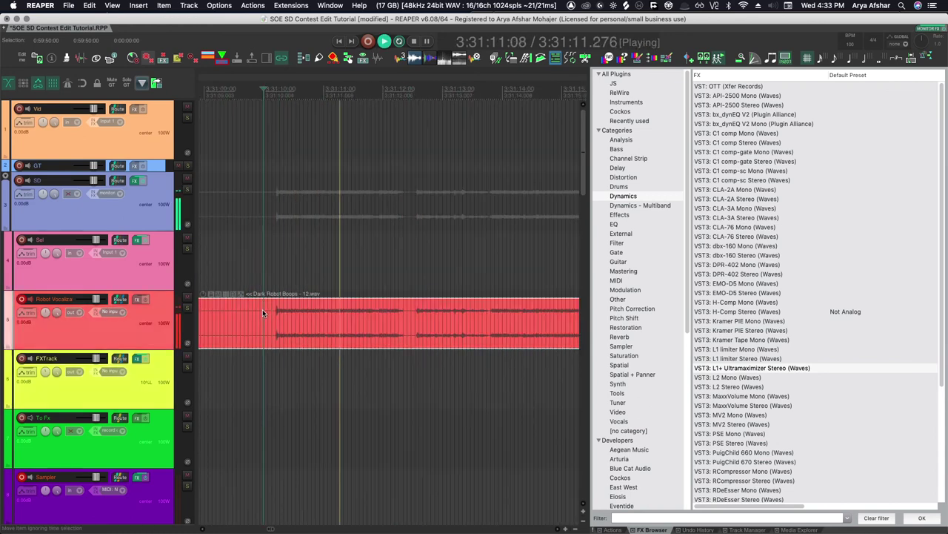
{"action": "scroll", "coordinate": [310, 368], "scroll_direction": "down", "scroll_amount": 3}
{"action": "left_click_drag", "start_coordinate": [356, 319], "coordinate": [404, 291]}
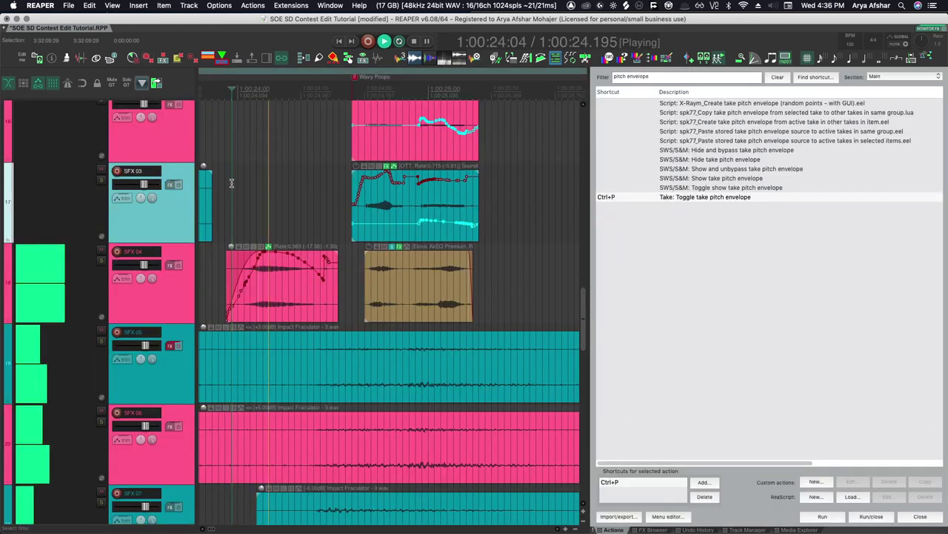
Duplicate the short chop beside the original on the Sel track and enable the copy's take pitch envelope
{"action": "scroll", "coordinate": [415, 267], "scroll_direction": "down", "scroll_amount": 2}
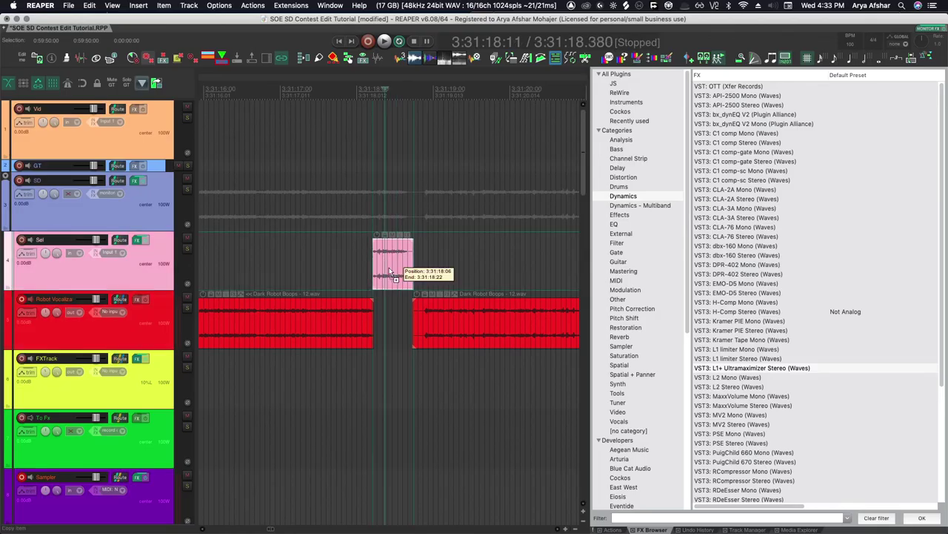
{"action": "left_click_drag", "start_coordinate": [403, 264], "coordinate": [358, 235]}
{"action": "left_click", "coordinate": [357, 235]}
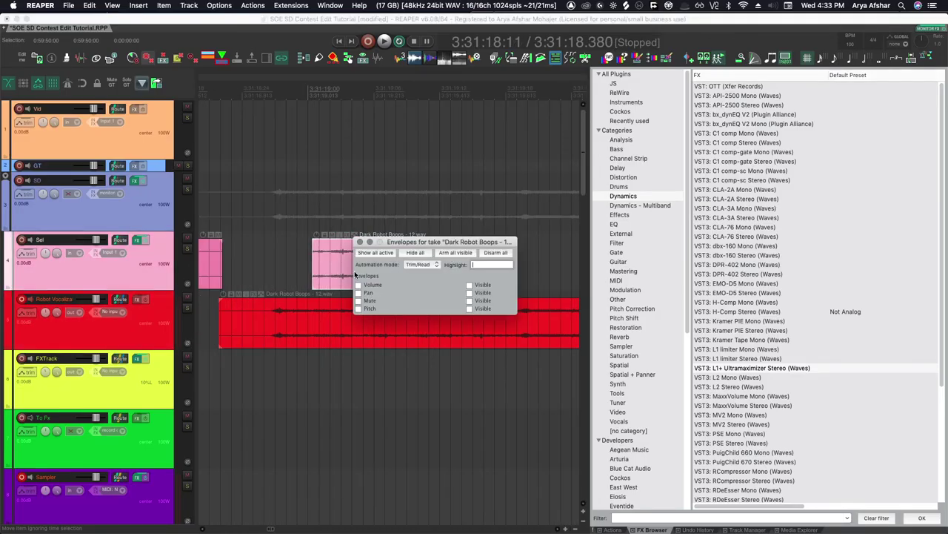
{"action": "left_click", "coordinate": [358, 309]}
{"action": "left_click", "coordinate": [359, 242]}
Draw a pitch curve across the copied chop that rises steeply and falls away gradually, and play it back
{"action": "scroll", "coordinate": [343, 257], "scroll_direction": "down", "scroll_amount": 3}
{"action": "scroll", "coordinate": [313, 265], "scroll_direction": "up", "scroll_amount": 3}
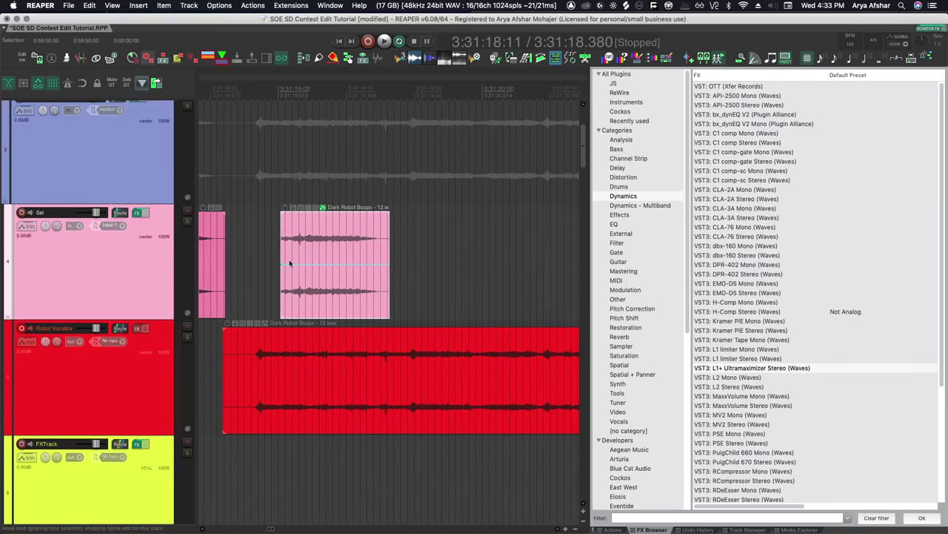
{"action": "mouse_move", "coordinate": [290, 263]}
{"action": "left_mouse_down"}
{"action": "mouse_move", "coordinate": [322, 254]}
{"action": "mouse_move", "coordinate": [374, 268]}
{"action": "left_mouse_up"}
{"action": "left_click", "coordinate": [259, 243]}
{"action": "key", "text": "space"}
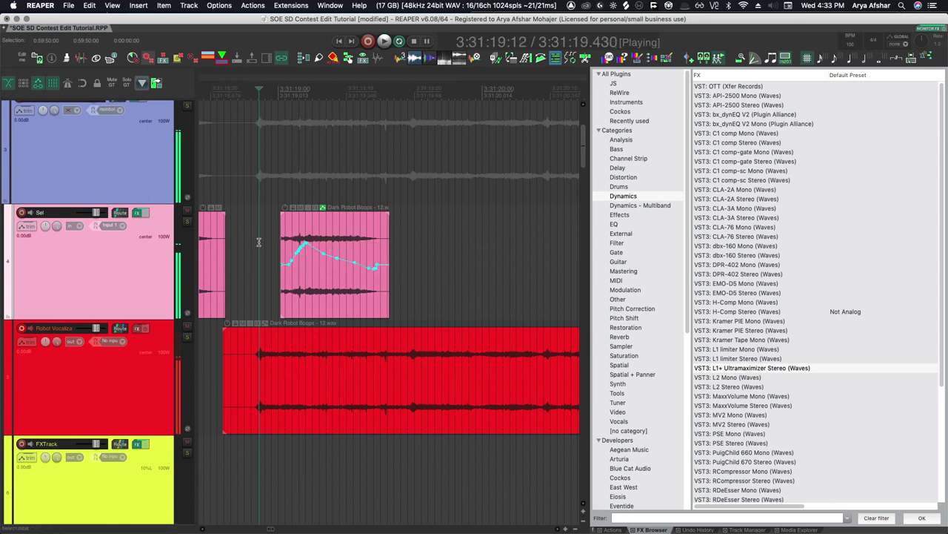
{"action": "key", "text": "space"}
{"action": "key", "text": "space"}
{"action": "key", "text": "space"}
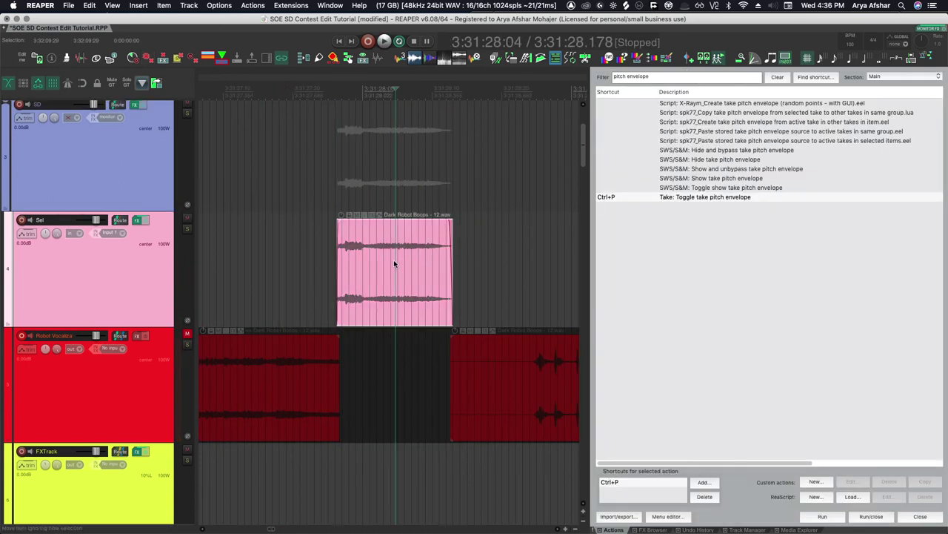
Audition the Wavy Poops section and the Dark Robot Boops layer on the SFX 08 track
{"action": "scroll", "coordinate": [393, 260], "scroll_direction": "down", "scroll_amount": 5}
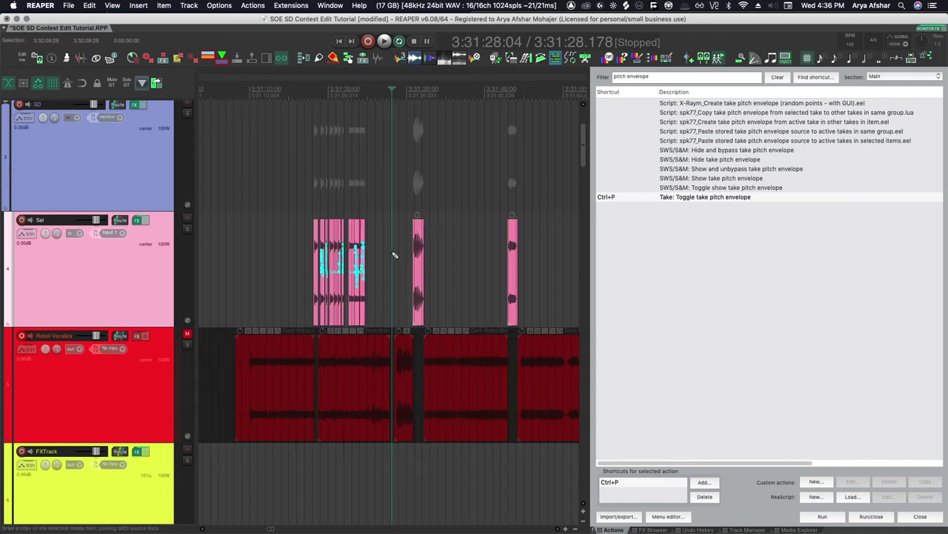
{"action": "key", "text": "Home"}
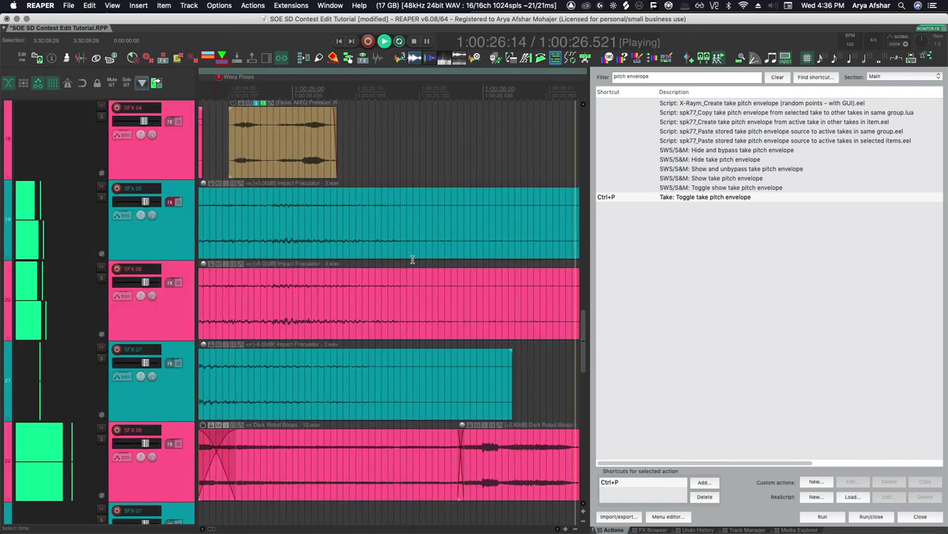
{"action": "key", "text": "space"}
{"action": "scroll", "coordinate": [418, 279], "scroll_direction": "down", "scroll_amount": 3}
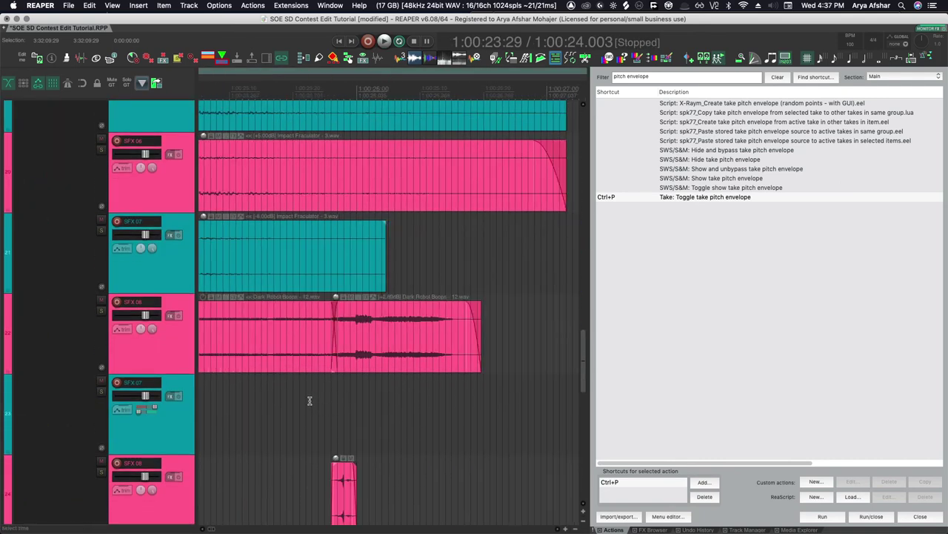
{"action": "left_click", "coordinate": [271, 338]}
{"action": "key", "text": "space"}
{"action": "key", "text": "space"}
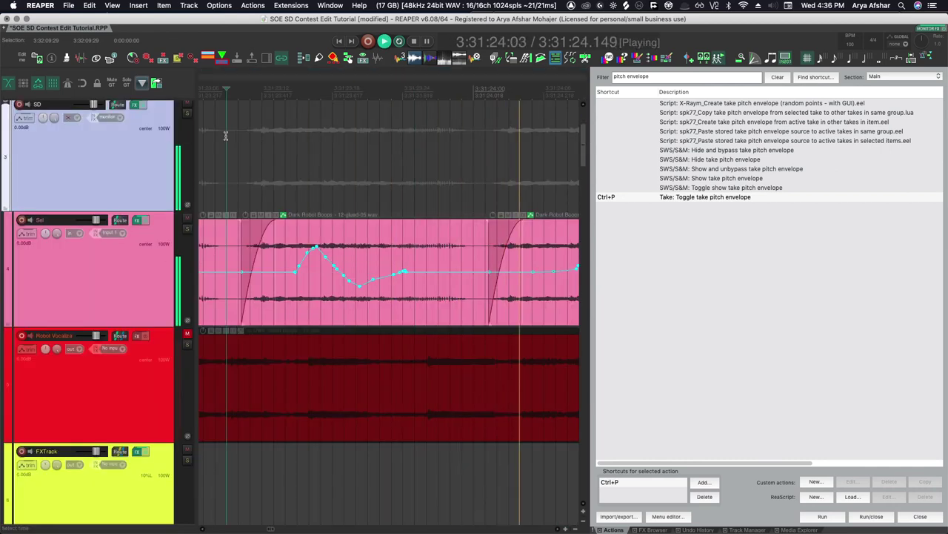
Look over the pitch-enveloped chops on the Sel track and play from about 3:31:27
{"action": "scroll", "coordinate": [226, 135], "scroll_direction": "down", "scroll_amount": 5}
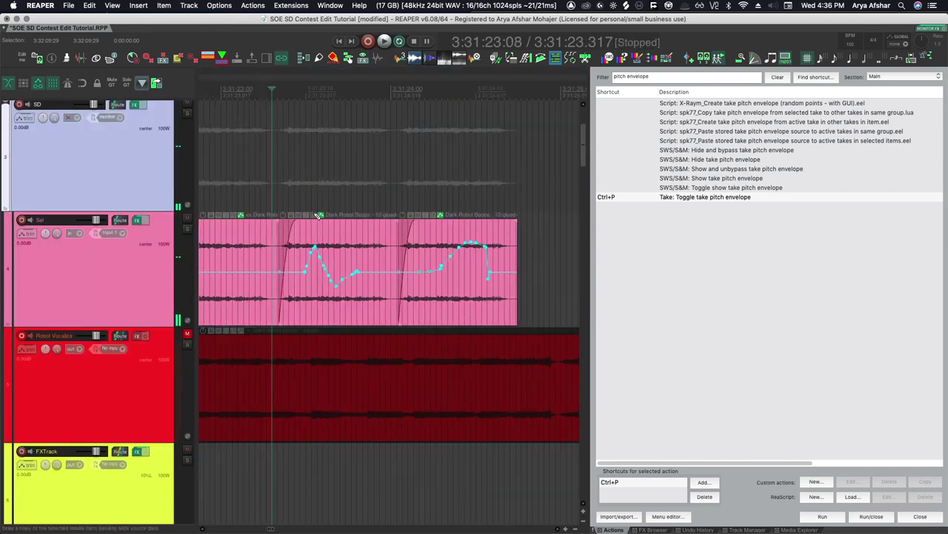
{"action": "left_click", "coordinate": [435, 237]}
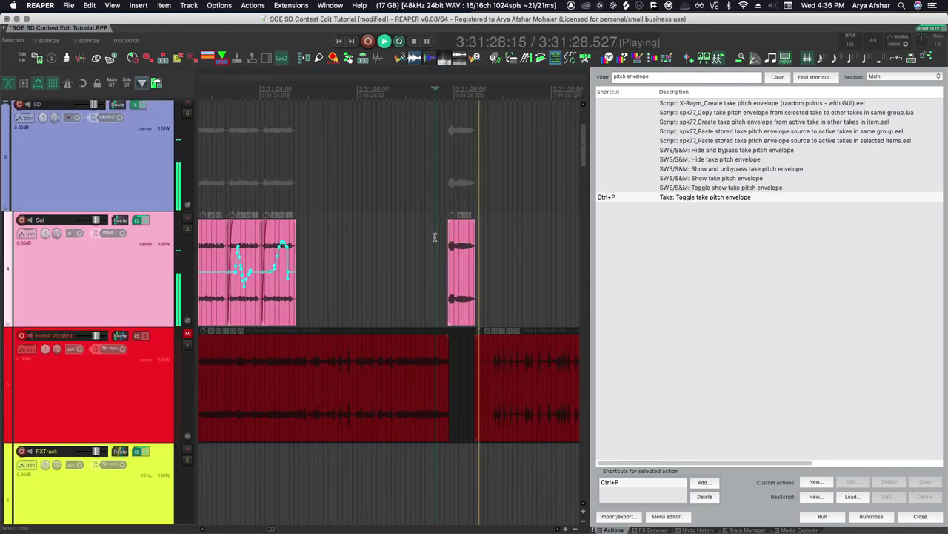